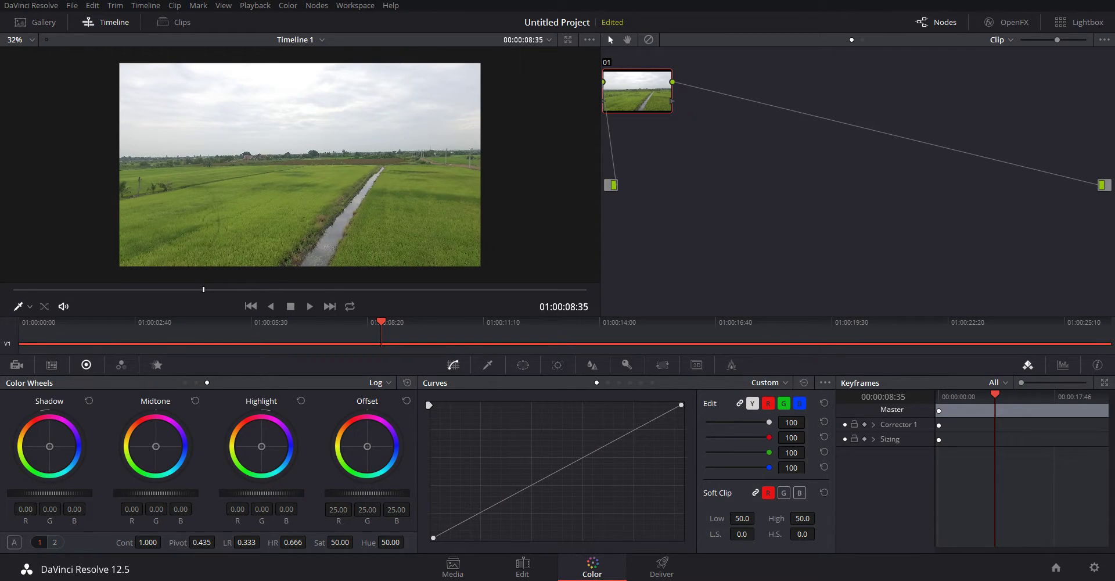
Play the rice-field clip and watch it in the full-screen Enhanced Viewer
{"action": "key", "text": "space"}
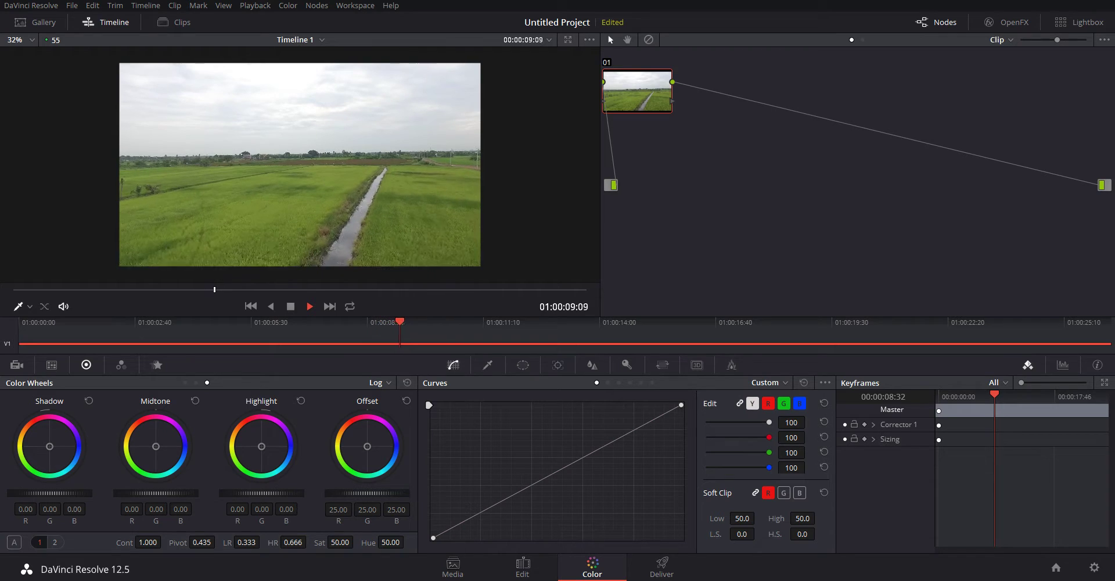
{"action": "key", "text": "alt+f"}
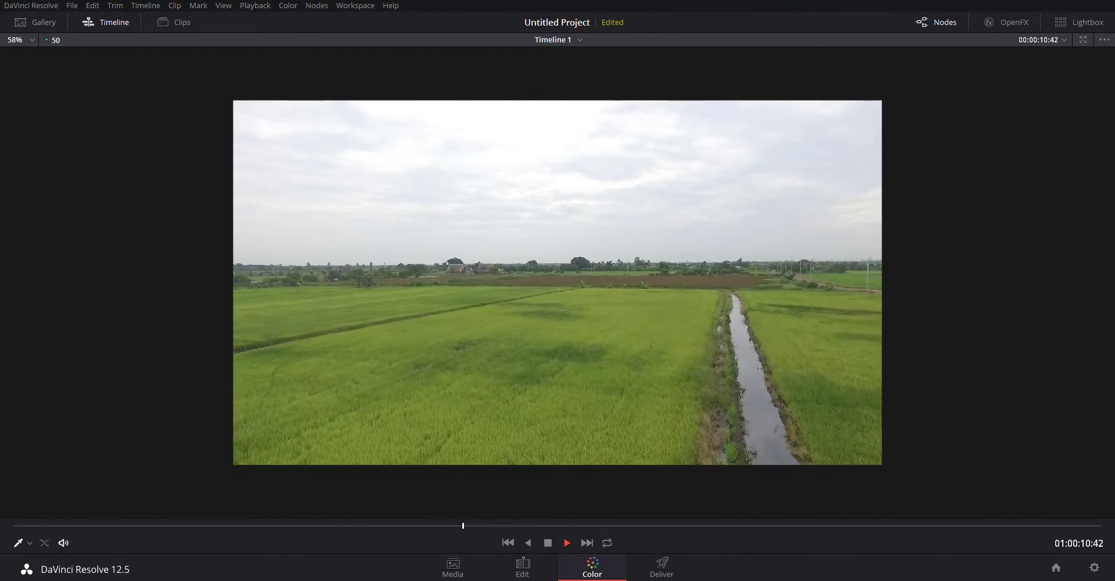
Leave the Enhanced Viewer, stop playback at 01:00:12:32, and zoom the viewer out
{"action": "key", "text": "alt+f"}
{"action": "key", "text": "space"}
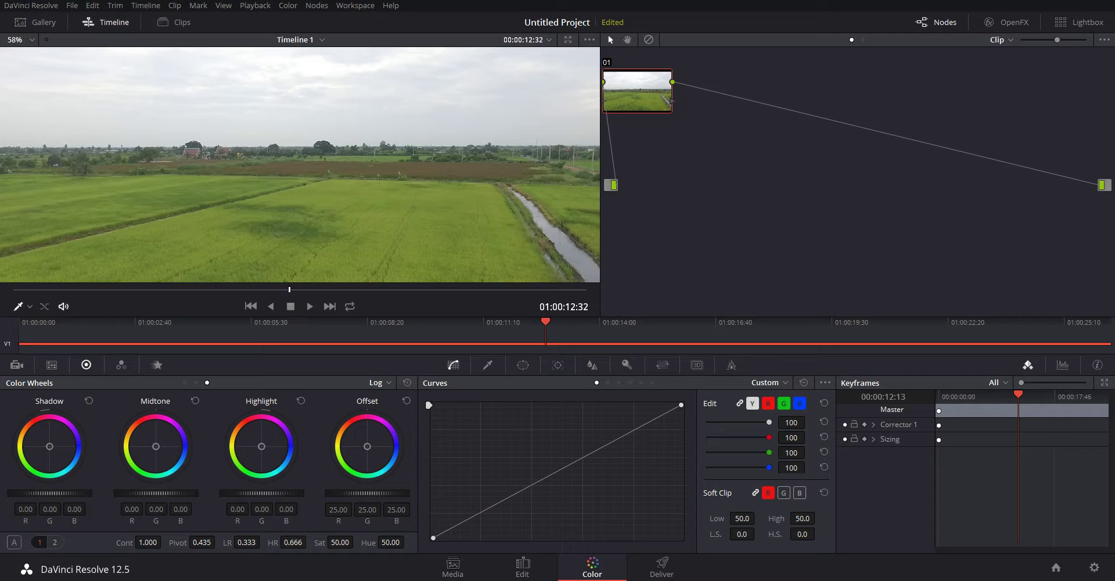
{"action": "scroll", "coordinate": [300, 165], "scroll_direction": "down", "scroll_amount": 1}
{"action": "scroll", "coordinate": [300, 164], "scroll_direction": "down", "scroll_amount": 1}
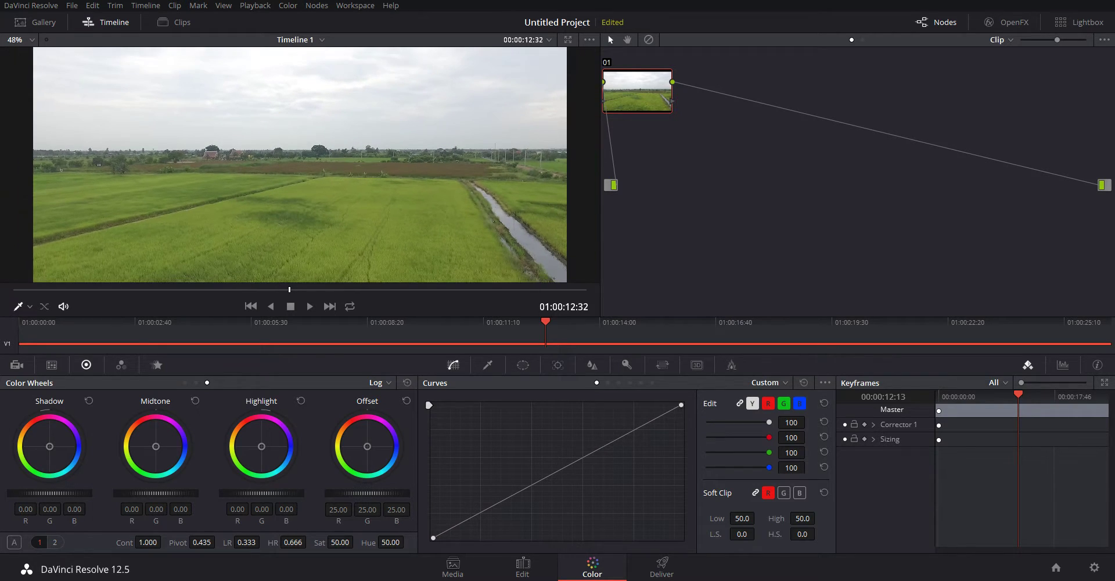
{"action": "scroll", "coordinate": [300, 164], "scroll_direction": "down", "scroll_amount": 1}
{"action": "scroll", "coordinate": [300, 165], "scroll_direction": "down", "scroll_amount": 1}
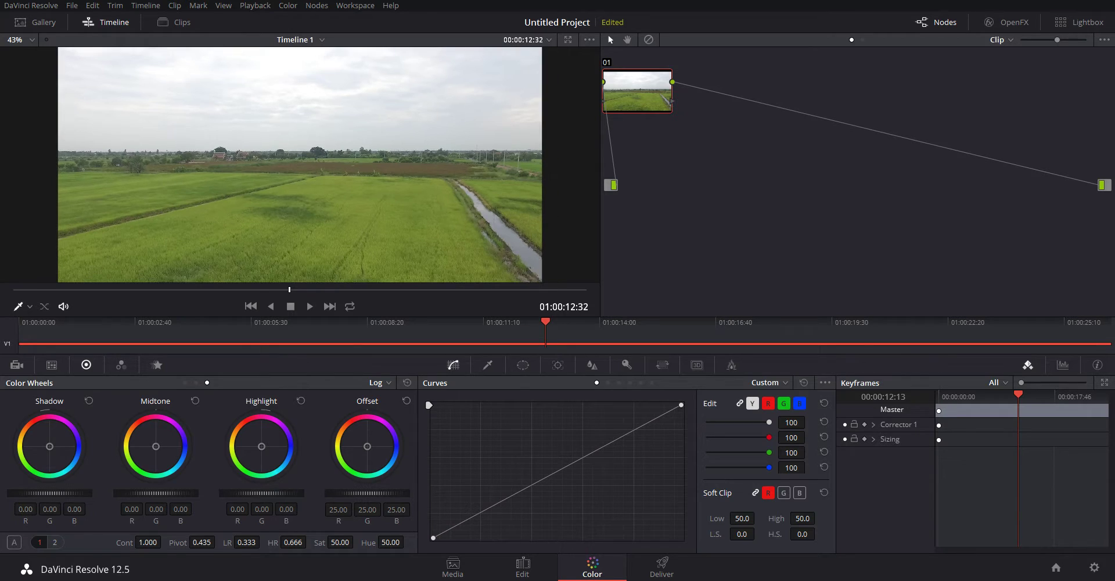
{"action": "scroll", "coordinate": [299, 164], "scroll_direction": "down", "scroll_amount": 1}
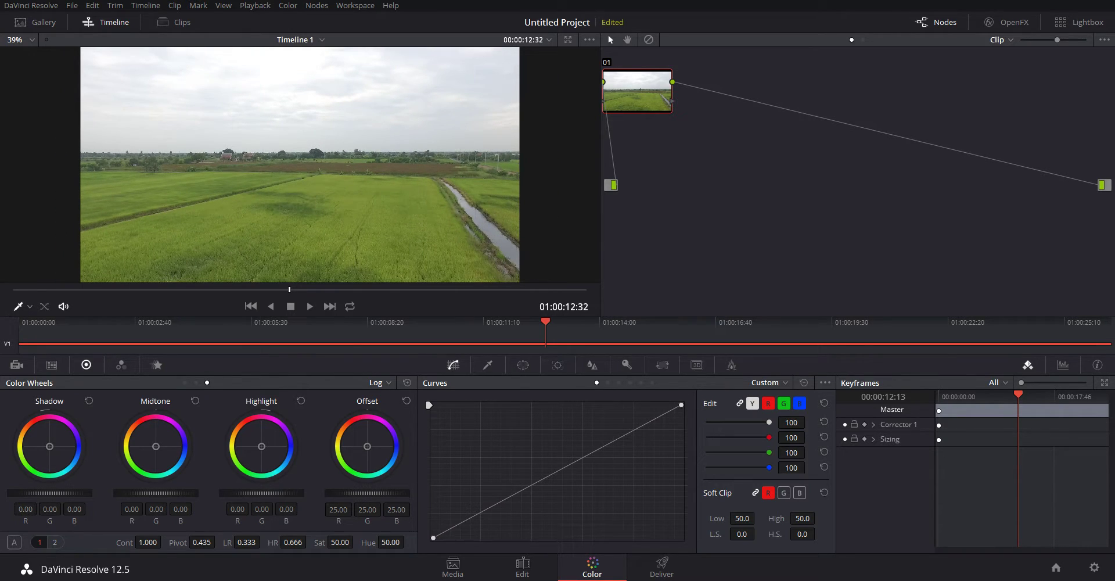
{"action": "scroll", "coordinate": [300, 165], "scroll_direction": "down", "scroll_amount": 1}
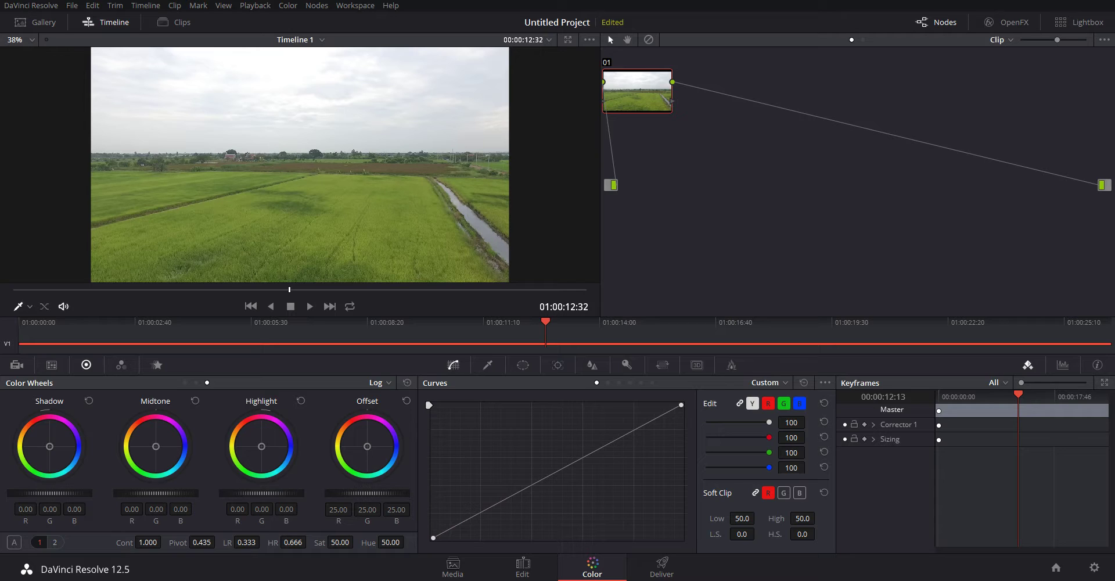
{"action": "left_click", "coordinate": [152, 542]}
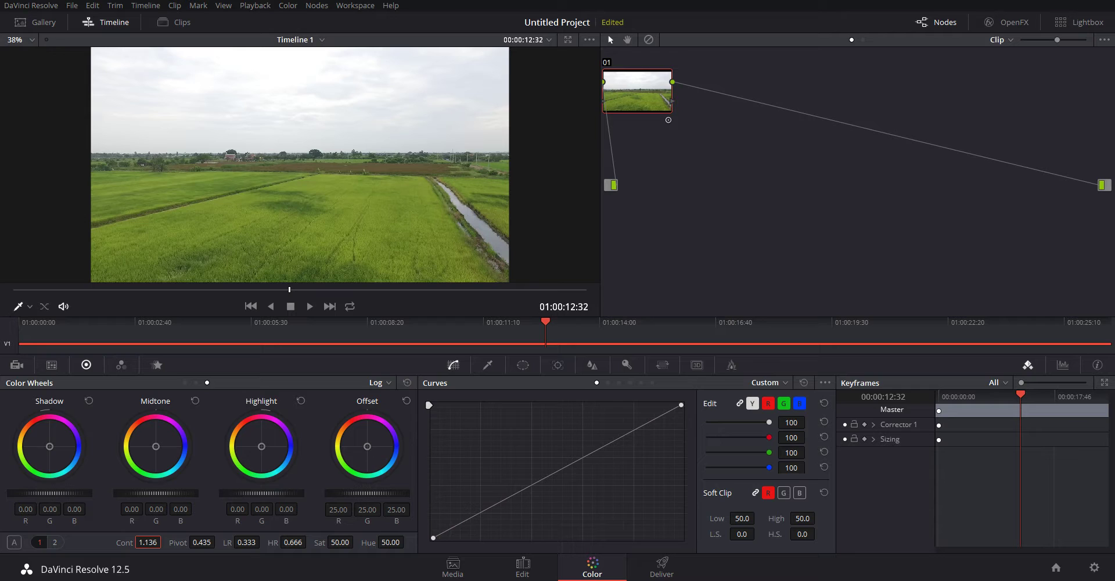
{"action": "type", "text": "2"}
{"action": "key", "text": "Return"}
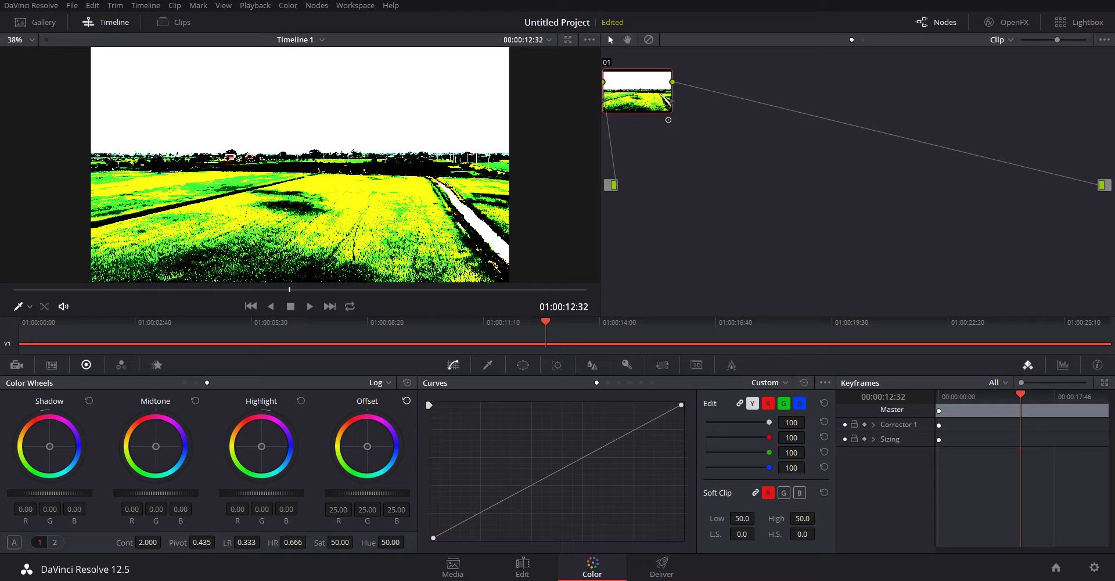
{"action": "left_click", "coordinate": [407, 383]}
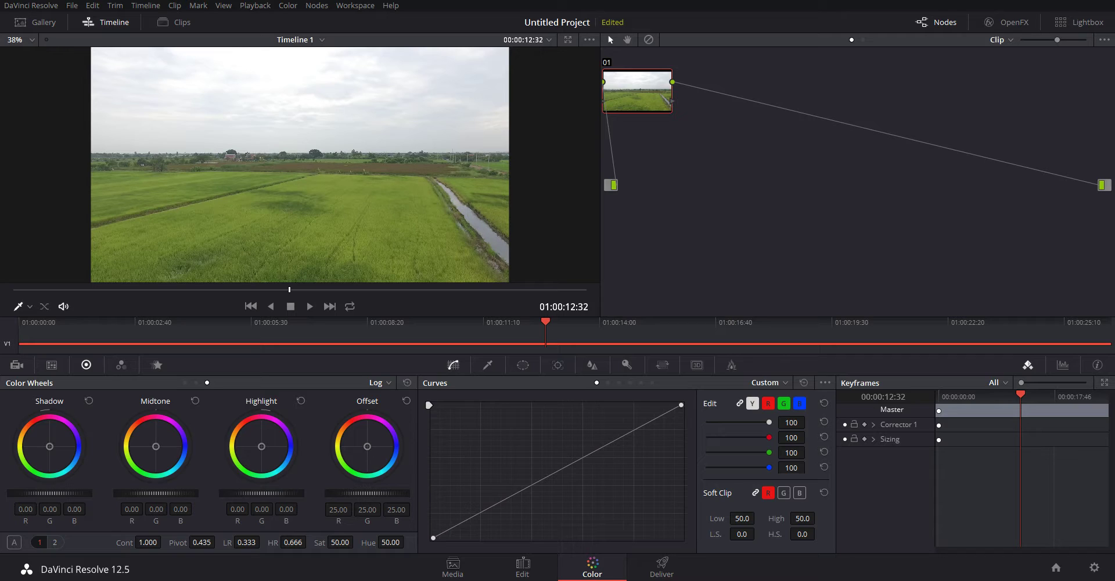
{"action": "left_click_drag", "start_coordinate": [201, 542], "coordinate": [232, 542]}
{"action": "mouse_move", "coordinate": [201, 541]}
{"action": "left_mouse_down"}
{"action": "mouse_move", "coordinate": [215, 542]}
{"action": "mouse_move", "coordinate": [205, 542]}
{"action": "left_mouse_up"}
{"action": "mouse_move", "coordinate": [148, 542]}
{"action": "left_mouse_down"}
{"action": "mouse_move", "coordinate": [217, 541]}
{"action": "mouse_move", "coordinate": [164, 543]}
{"action": "left_mouse_up"}
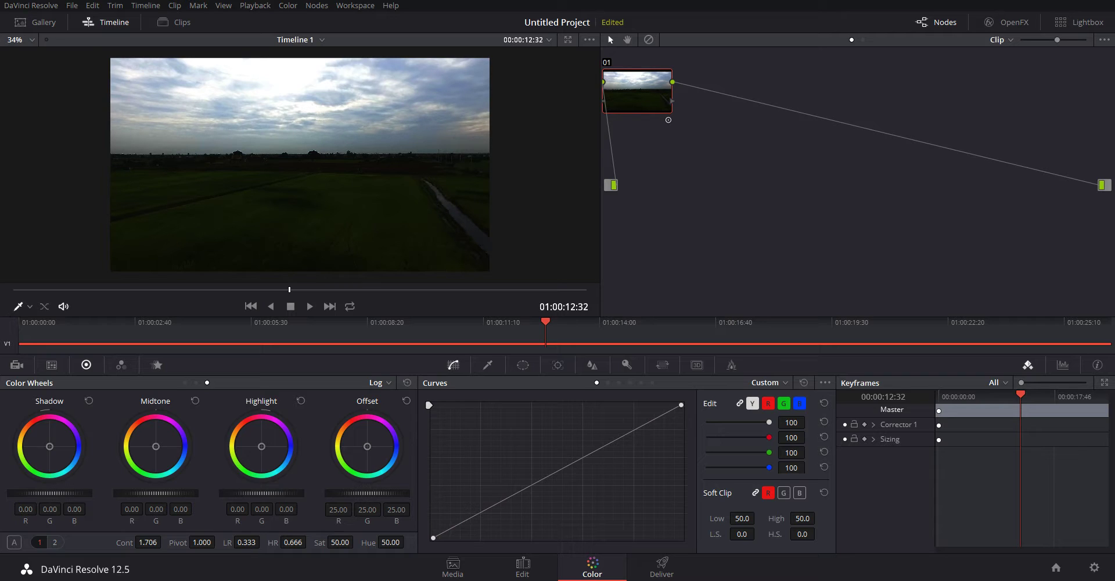
{"action": "left_click", "coordinate": [407, 382]}
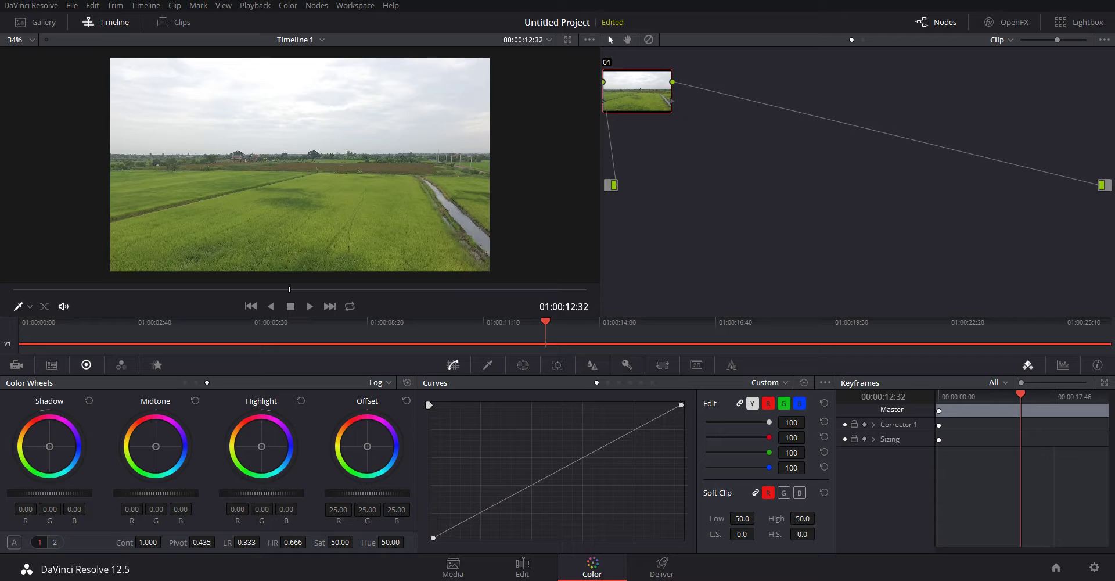
{"action": "key", "text": "alt+s"}
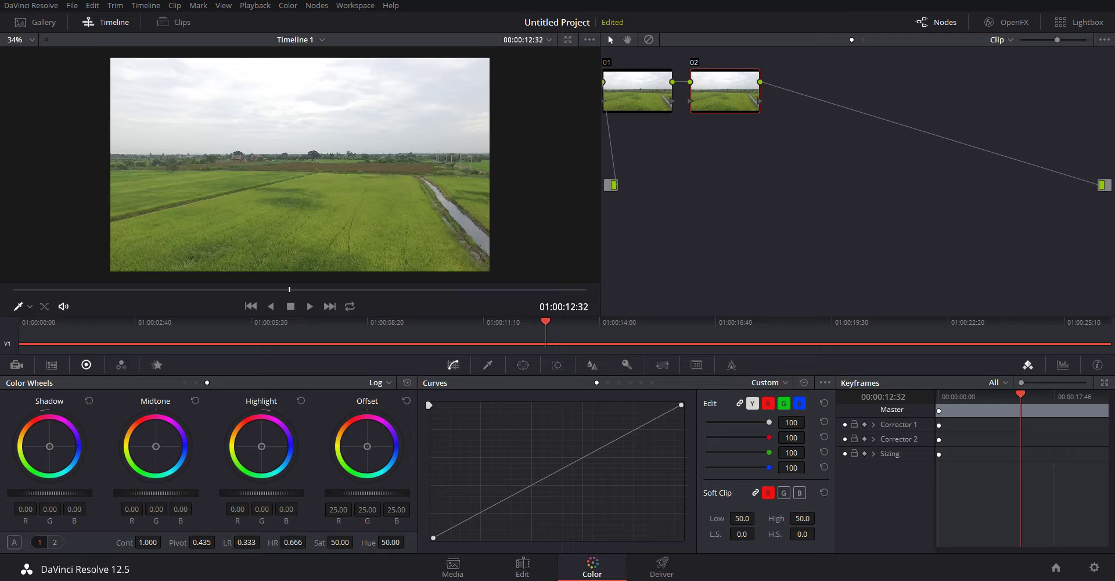
Raise node 02's pivot to 1.000 and contrast to 1.680 to darken the fields
{"action": "left_click_drag", "start_coordinate": [202, 542], "coordinate": [244, 542]}
{"action": "left_click_drag", "start_coordinate": [147, 542], "coordinate": [247, 542]}
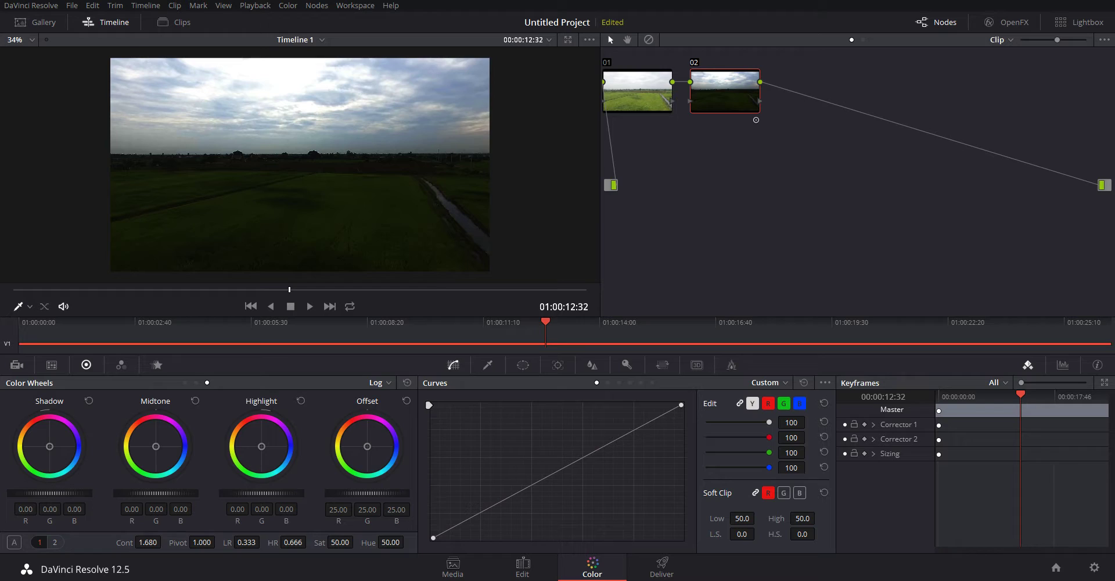
{"action": "scroll", "coordinate": [299, 164], "scroll_direction": "down", "scroll_amount": 3}
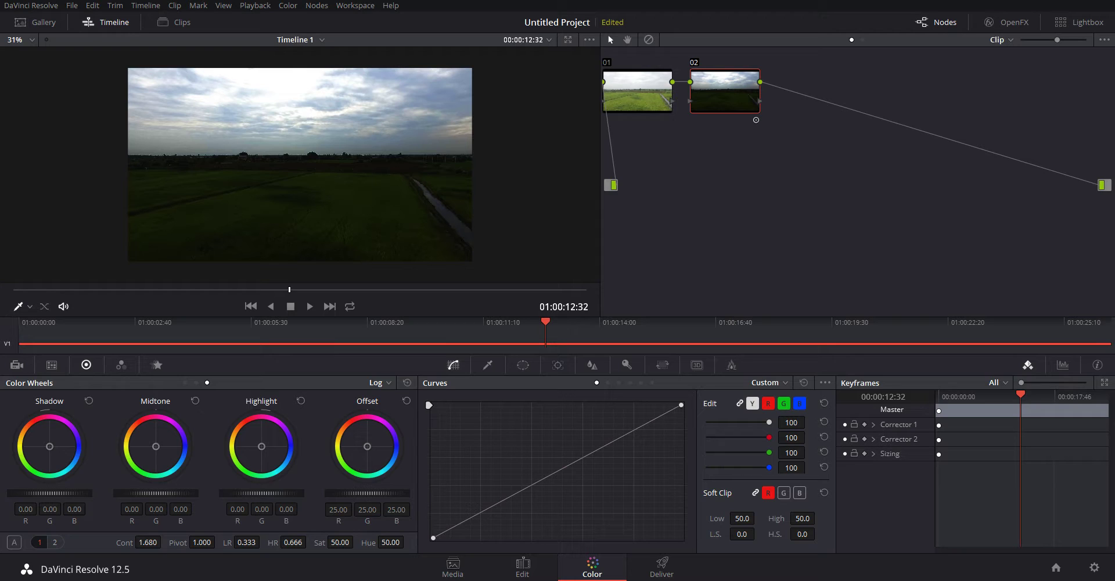
Toggle node 02 off and on with Ctrl+D to compare graded and ungraded footage
{"action": "key", "text": "ctrl+d"}
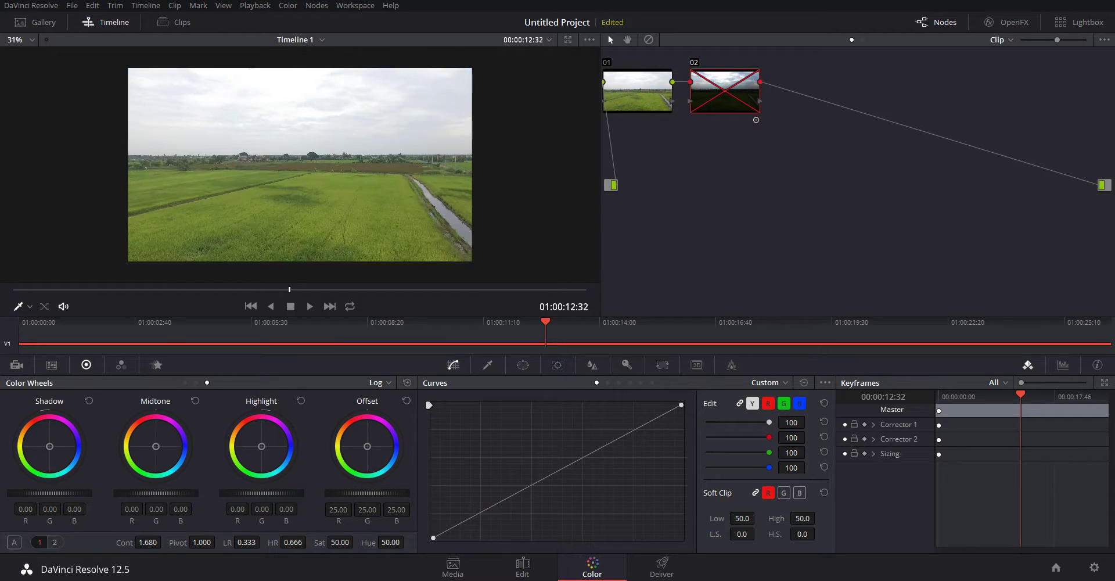
{"action": "key", "text": "ctrl+d"}
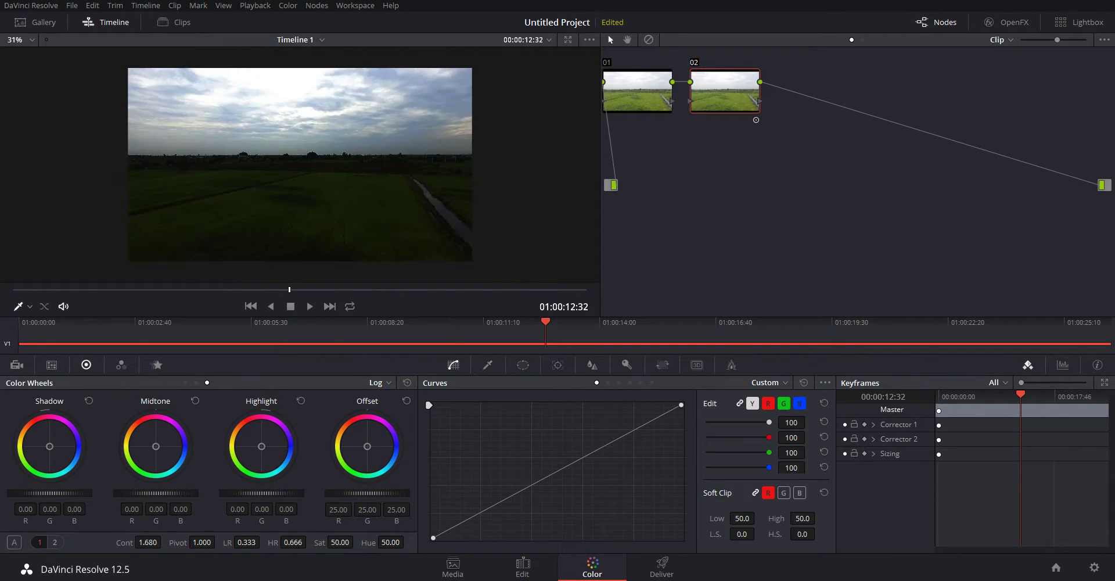
{"action": "key", "text": "ctrl+d"}
{"action": "key", "text": "ctrl+d"}
{"action": "key", "text": "ctrl+d"}
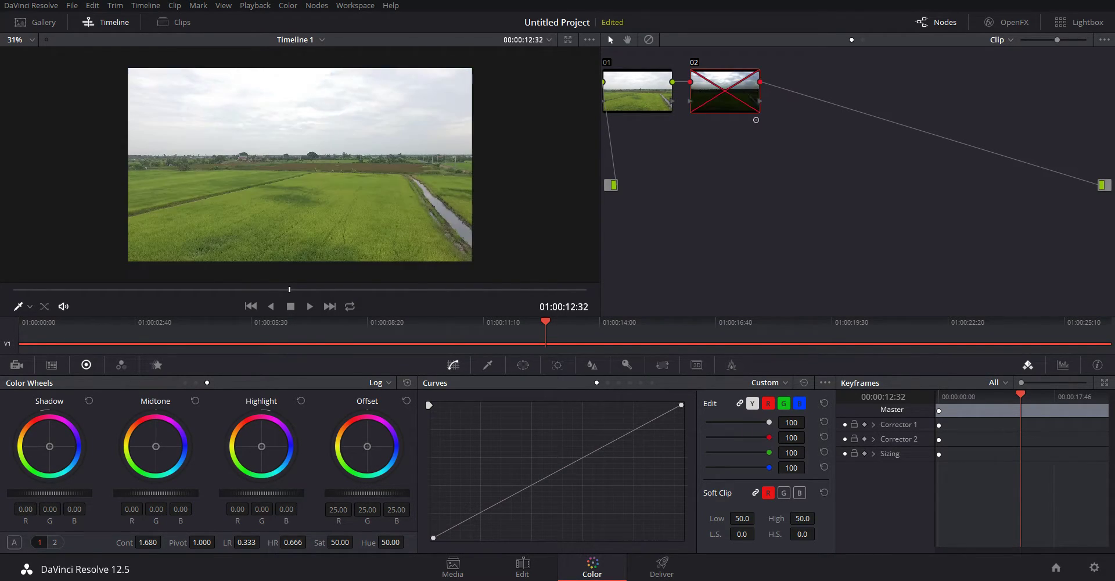
{"action": "key", "text": "ctrl+d"}
{"action": "key", "text": "ctrl+d"}
{"action": "key", "text": "ctrl+d"}
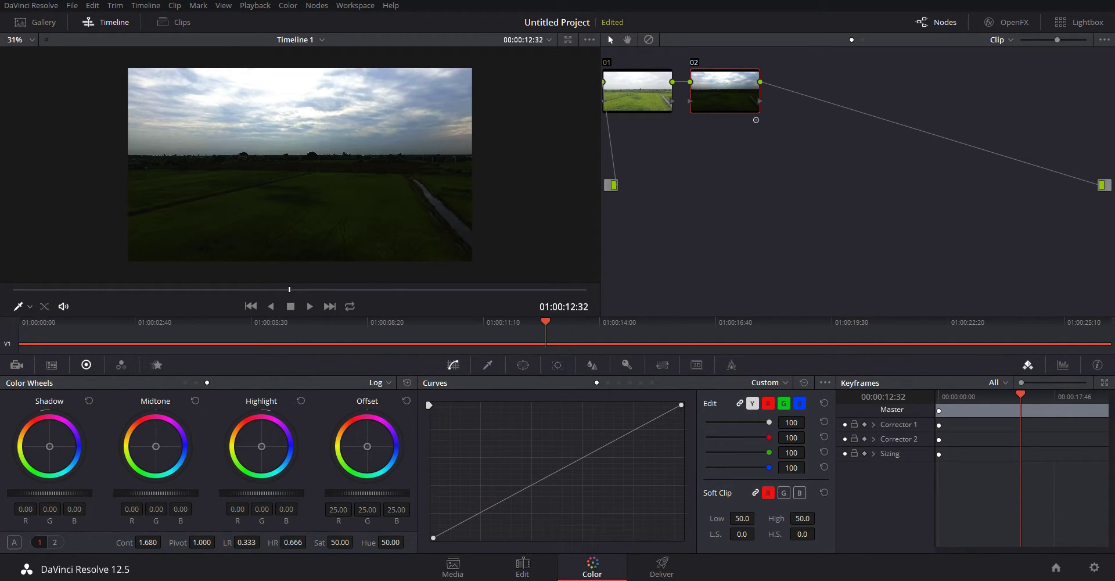
Set node 02's colour boost to 26.50, add a Layer Mixer node, and show the qualifier
{"action": "left_click", "coordinate": [54, 542]}
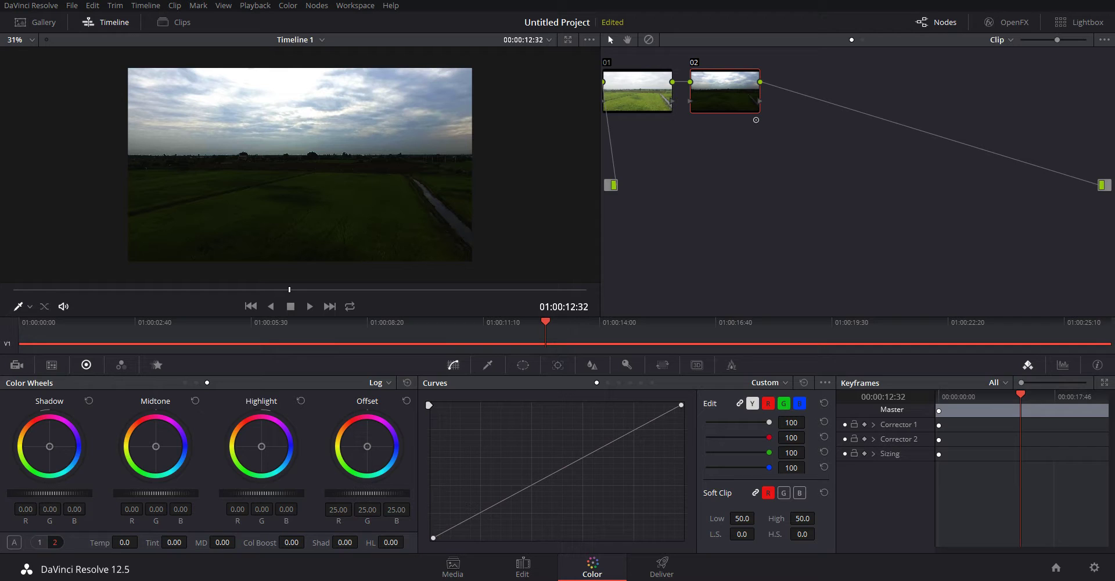
{"action": "left_click_drag", "start_coordinate": [292, 542], "coordinate": [308, 543]}
{"action": "key", "text": "alt+l"}
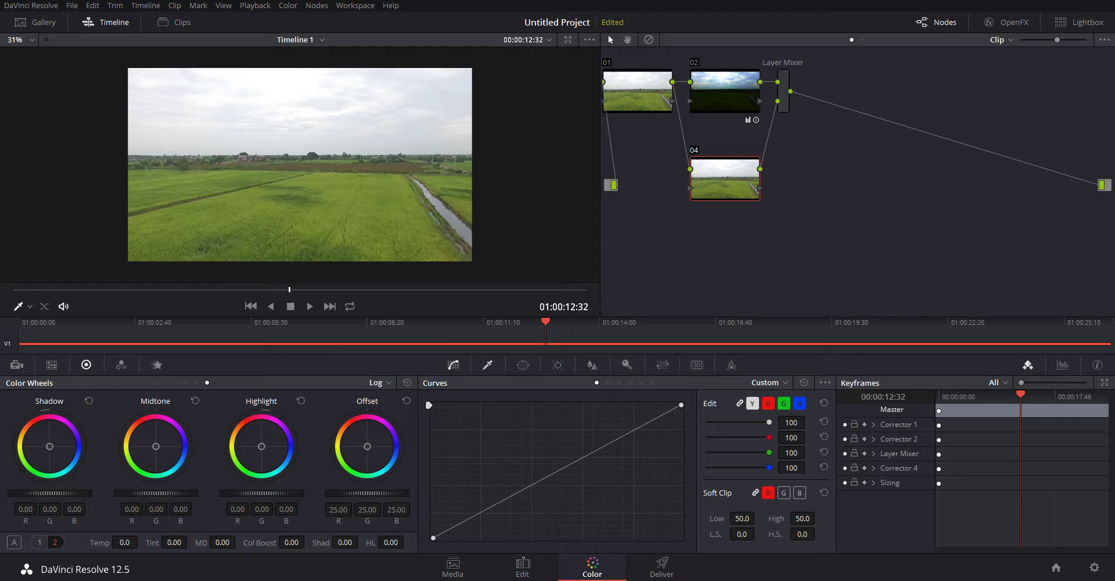
{"action": "left_click", "coordinate": [488, 365]}
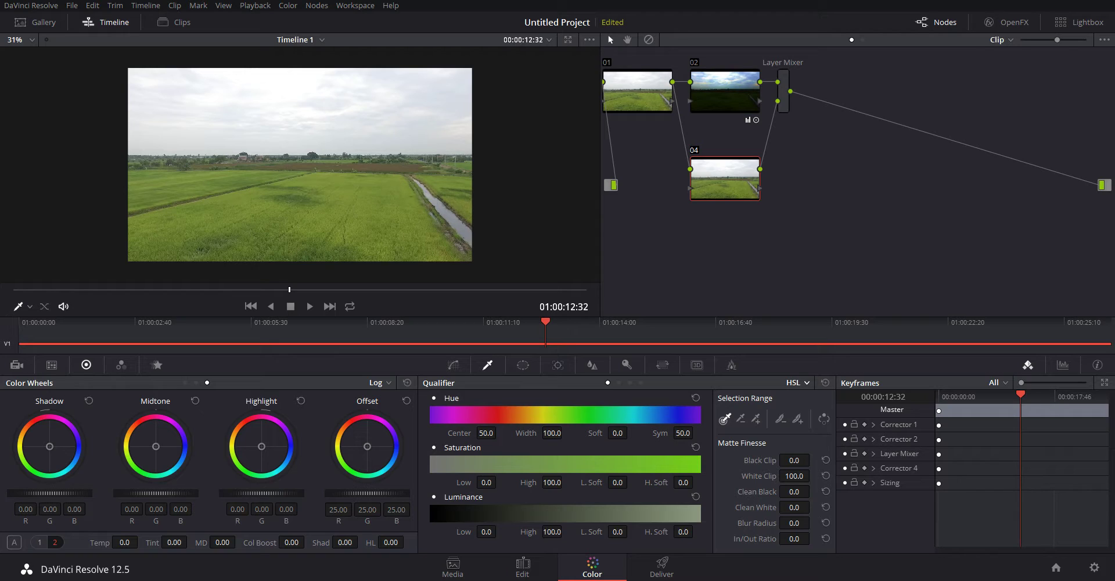
Switch node 04's qualifier to luminance, sample the sky, then undo the range change
{"action": "left_click", "coordinate": [630, 382]}
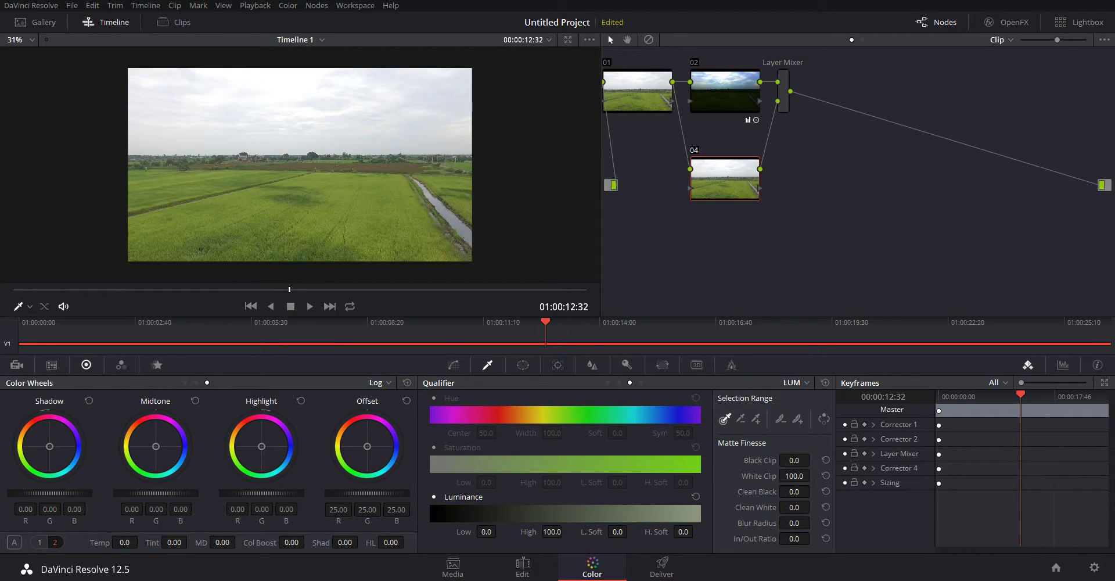
{"action": "left_click", "coordinate": [300, 111]}
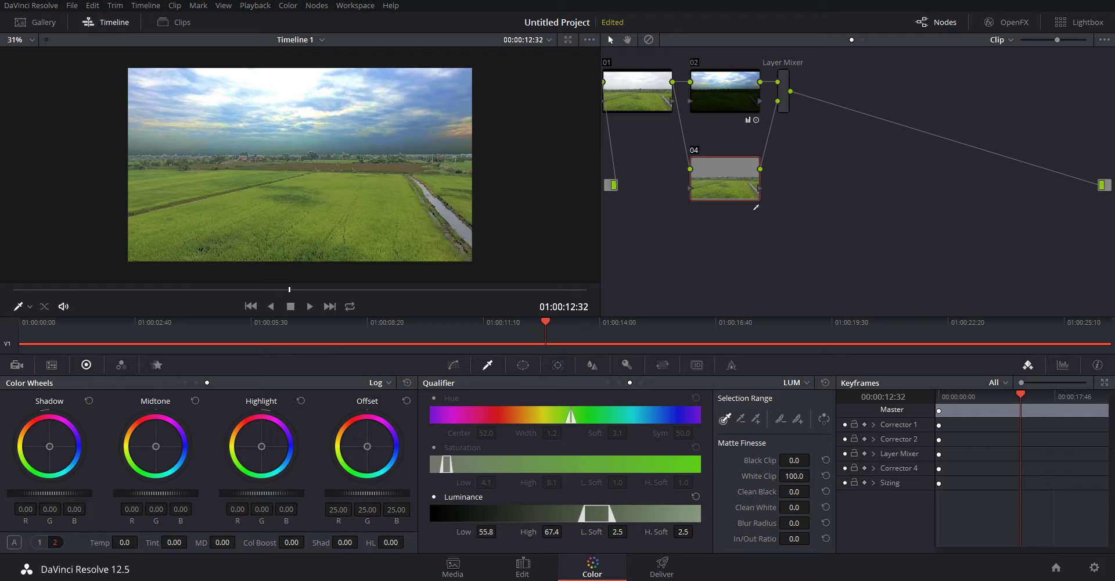
{"action": "key", "text": "ctrl+z"}
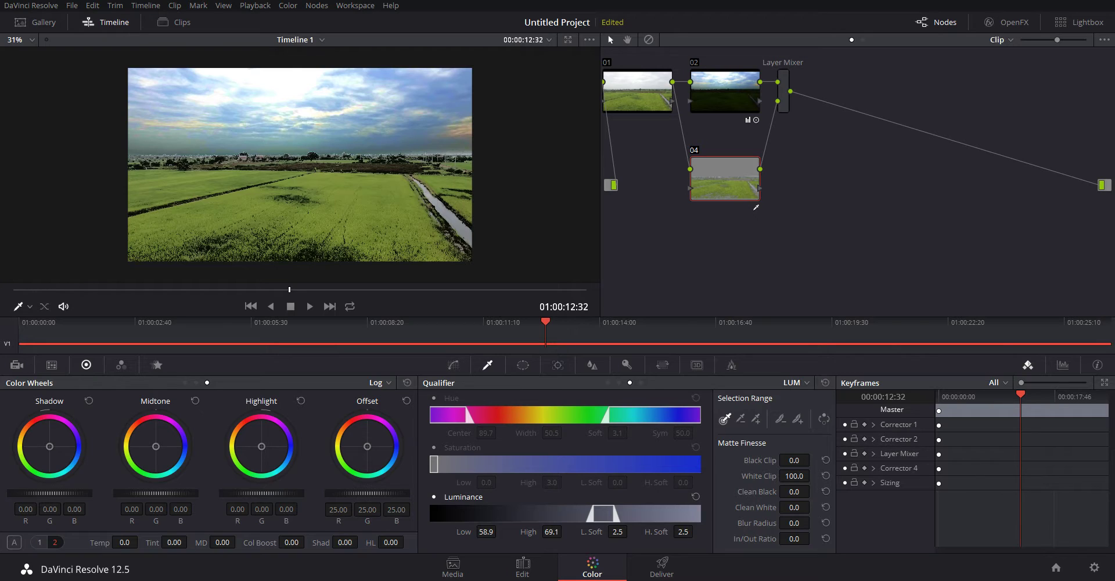
{"action": "key", "text": "ctrl+z"}
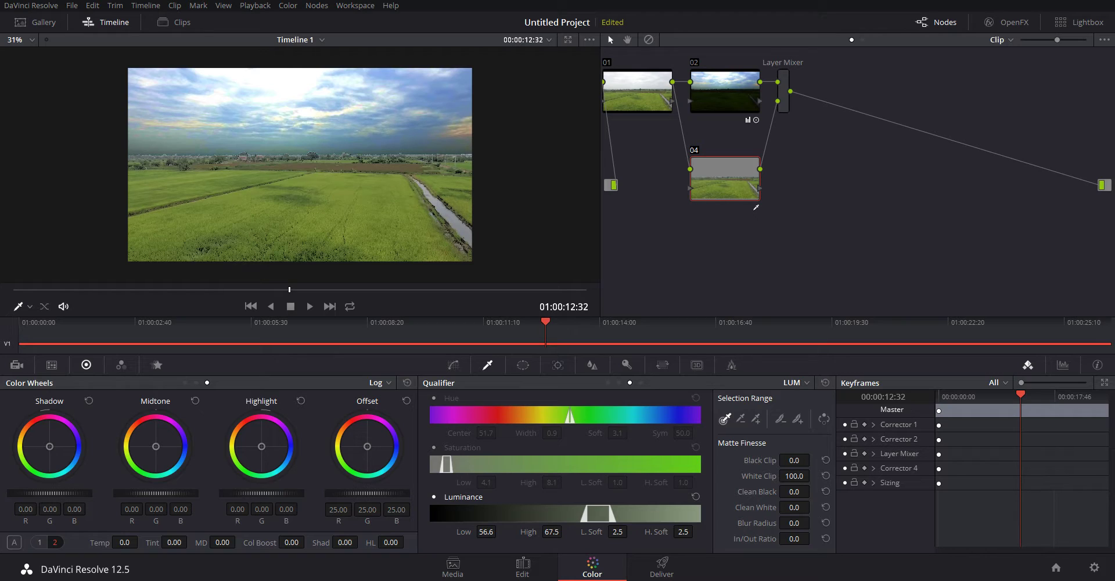
Adjust the luminance low, high and softness limits until High reads 87.0 with H. Soft 30.0
{"action": "left_click_drag", "start_coordinate": [588, 514], "coordinate": [432, 514]}
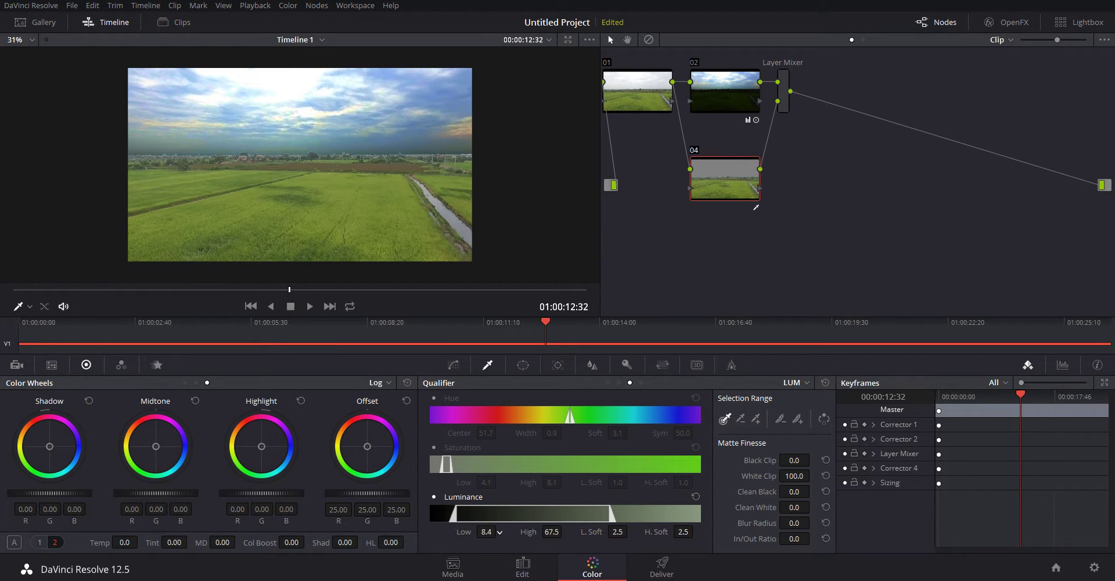
{"action": "mouse_move", "coordinate": [611, 513]}
{"action": "left_mouse_down"}
{"action": "mouse_move", "coordinate": [601, 514]}
{"action": "mouse_move", "coordinate": [621, 513]}
{"action": "left_mouse_up"}
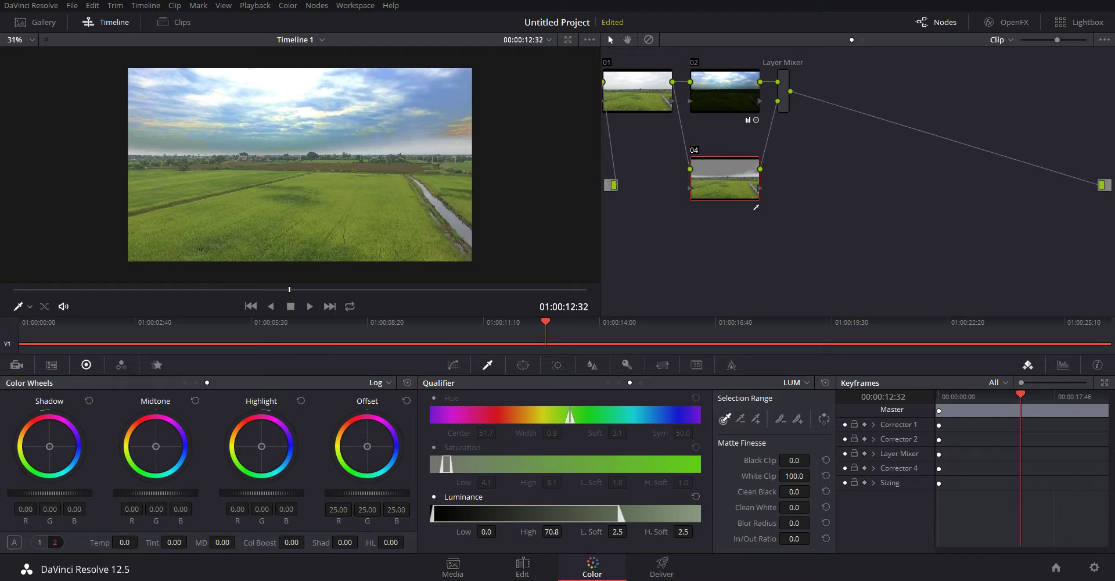
{"action": "left_click_drag", "start_coordinate": [618, 532], "coordinate": [630, 532]}
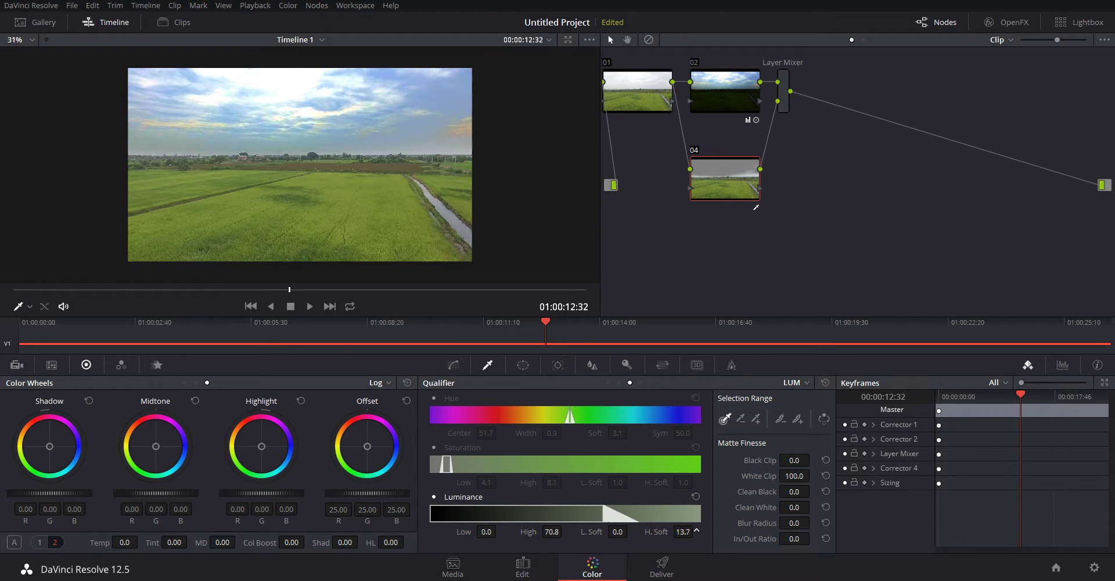
{"action": "left_click_drag", "start_coordinate": [683, 532], "coordinate": [696, 530]}
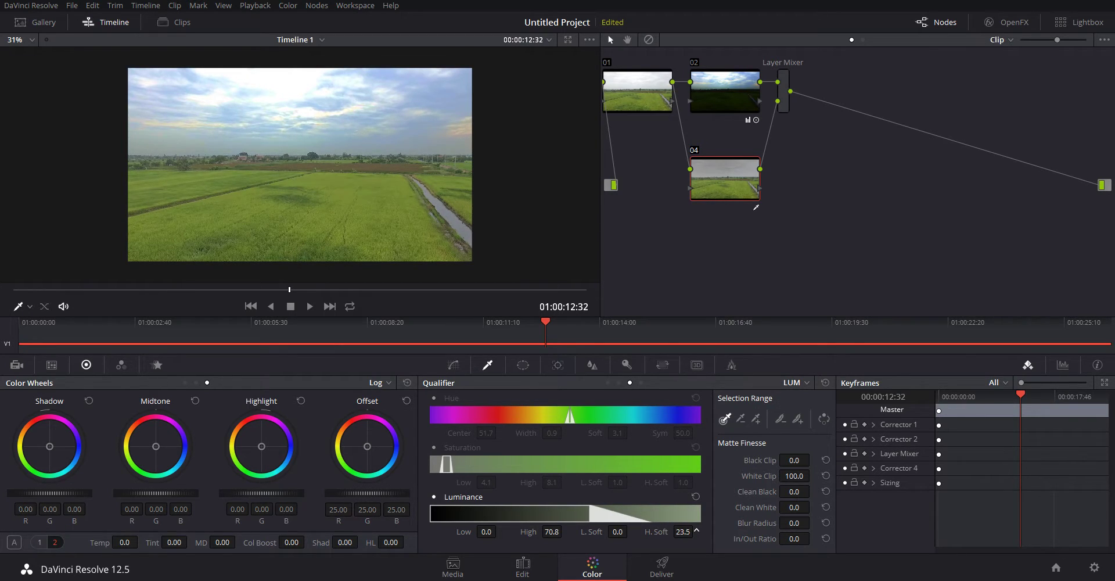
{"action": "mouse_move", "coordinate": [551, 532]}
{"action": "left_mouse_down"}
{"action": "mouse_move", "coordinate": [564, 532]}
{"action": "mouse_move", "coordinate": [540, 531]}
{"action": "left_mouse_up"}
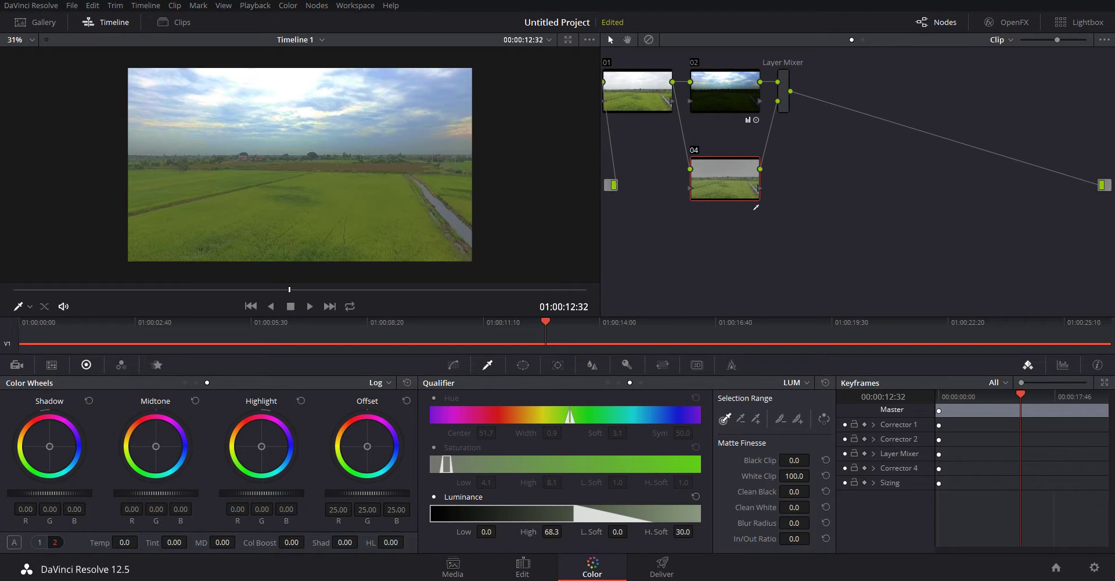
{"action": "left_click_drag", "start_coordinate": [552, 531], "coordinate": [564, 532]}
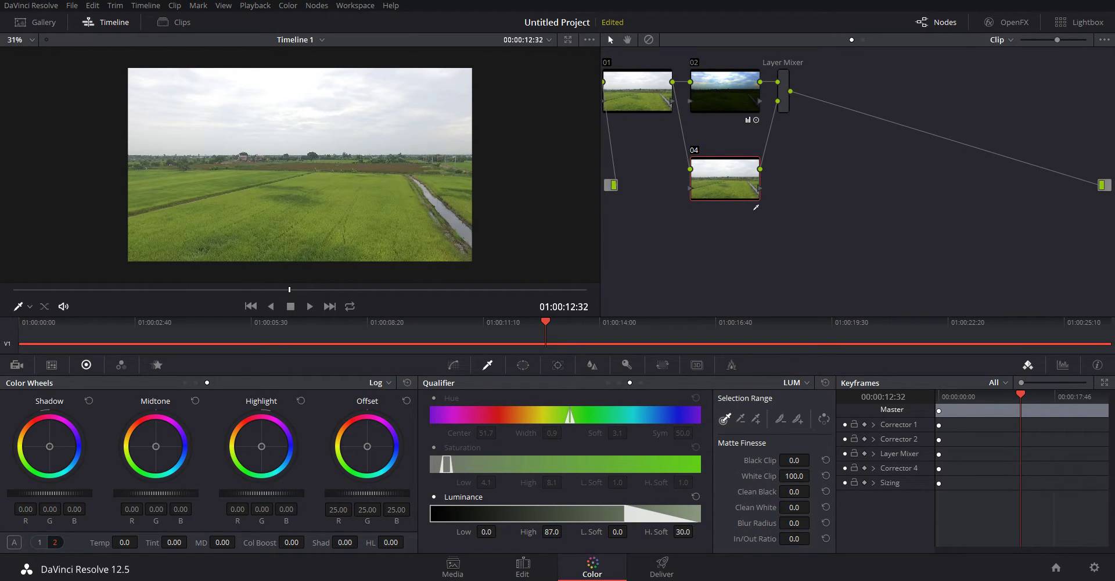
{"action": "scroll", "coordinate": [300, 164], "scroll_direction": "up", "scroll_amount": 4}
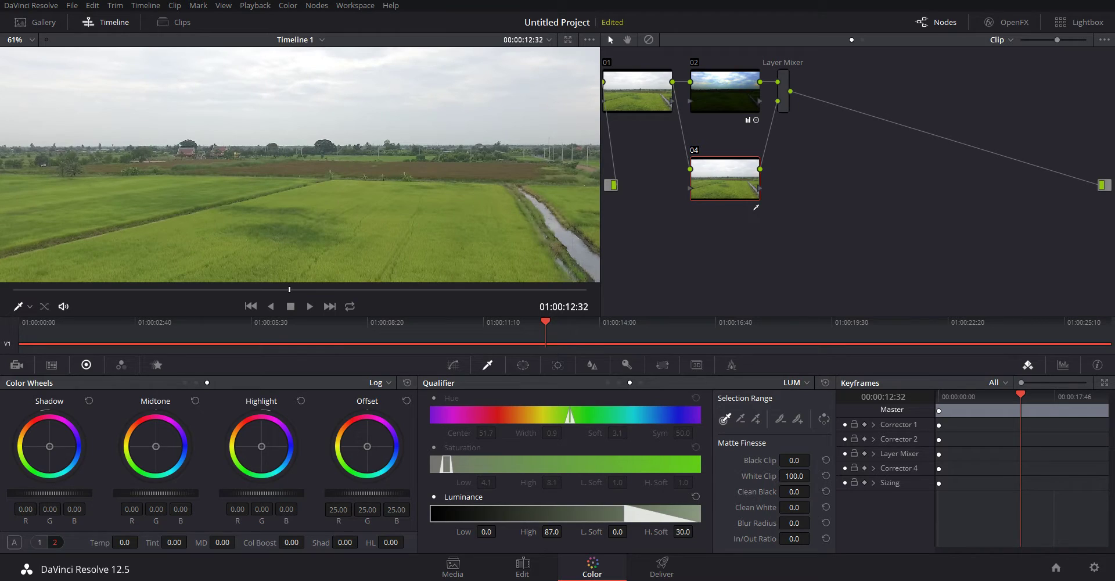
Lower node 04's luminance High to 70.5, keeping softness at 30.0
{"action": "scroll", "coordinate": [300, 165], "scroll_direction": "down", "scroll_amount": 4}
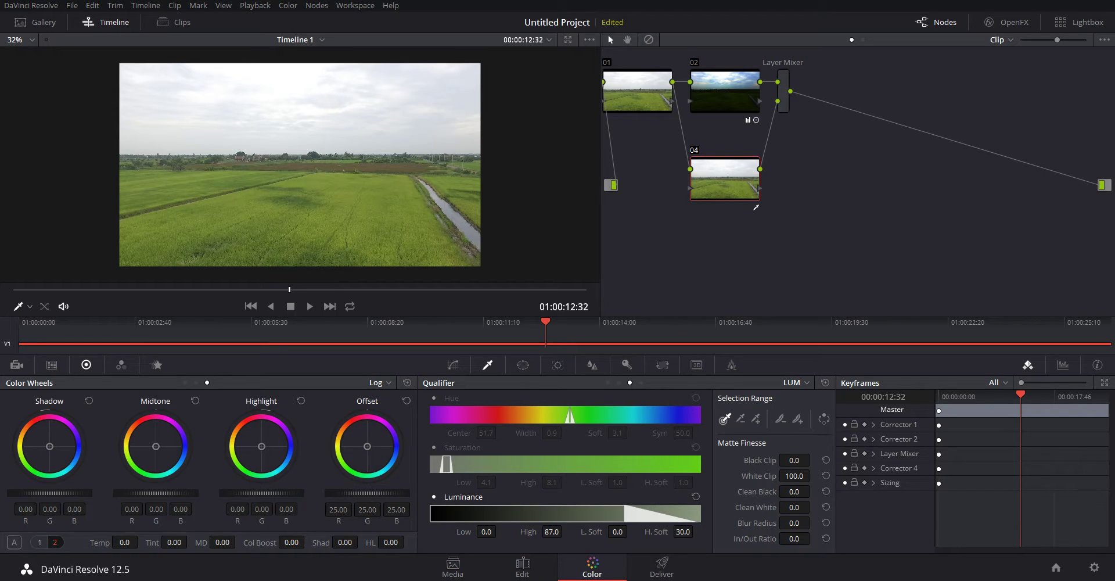
{"action": "mouse_move", "coordinate": [552, 531]}
{"action": "left_mouse_down"}
{"action": "mouse_move", "coordinate": [523, 532]}
{"action": "mouse_move", "coordinate": [561, 532]}
{"action": "left_mouse_up"}
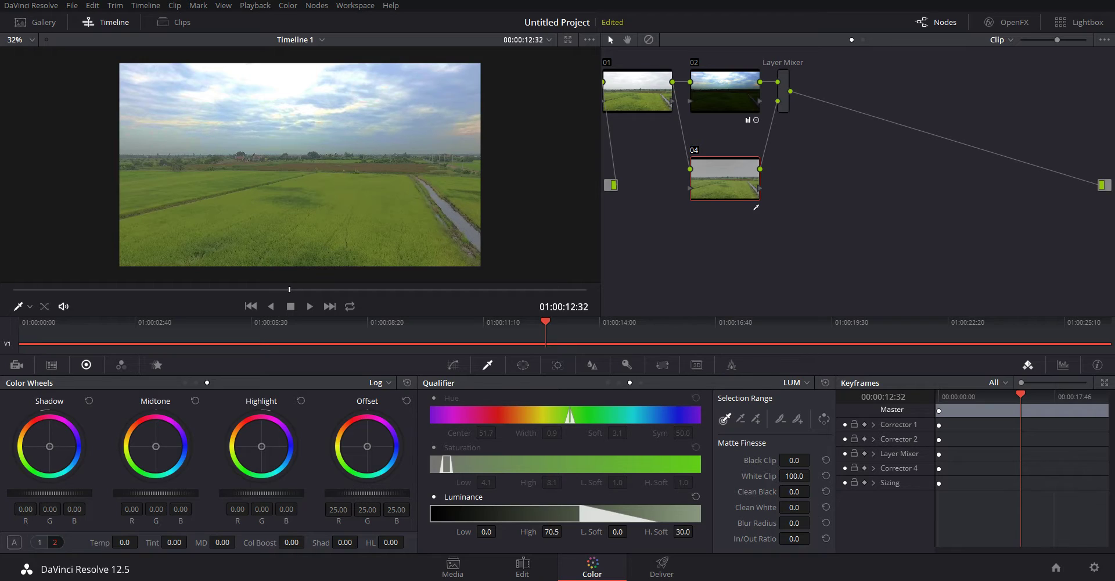
Set the matte In/Out Ratio to -9.2, H. Soft to 25.0 and High to 75.2
{"action": "left_click_drag", "start_coordinate": [794, 538], "coordinate": [813, 539]}
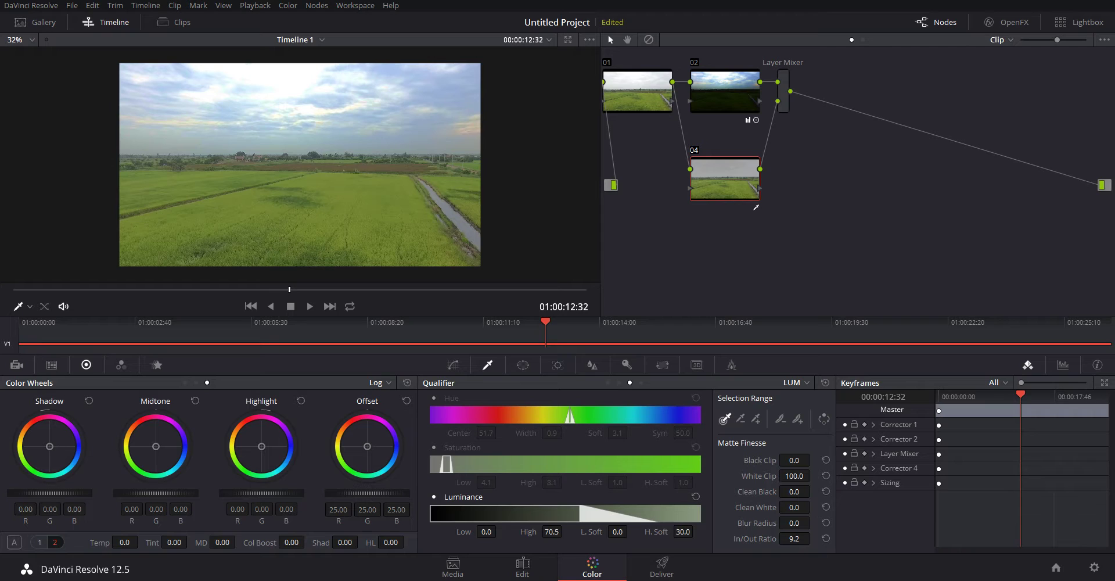
{"action": "left_click_drag", "start_coordinate": [813, 539], "coordinate": [796, 539]}
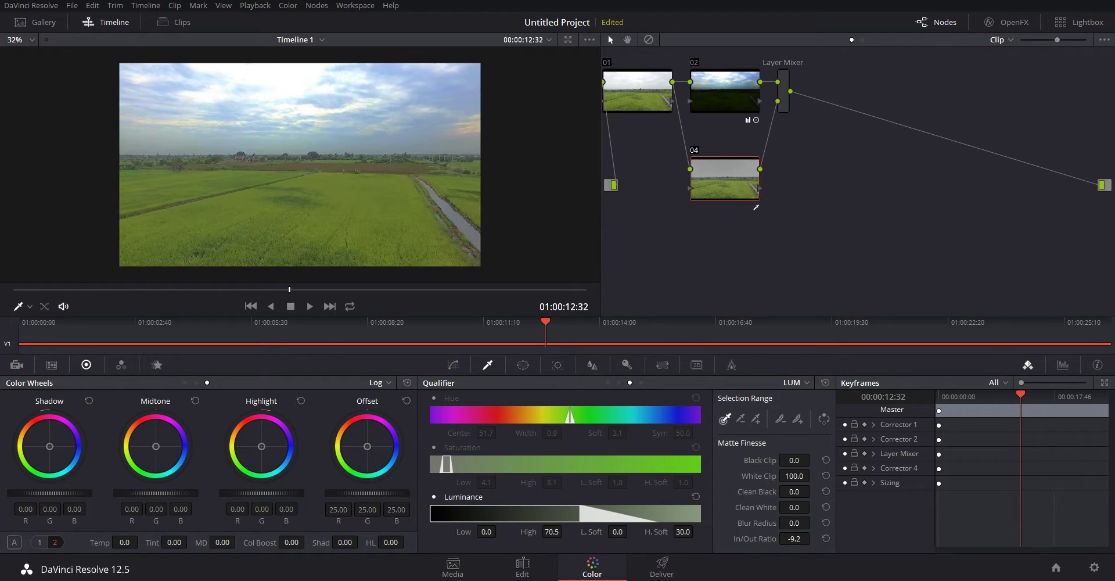
{"action": "left_click_drag", "start_coordinate": [682, 531], "coordinate": [674, 531]}
{"action": "left_click_drag", "start_coordinate": [551, 531], "coordinate": [565, 530]}
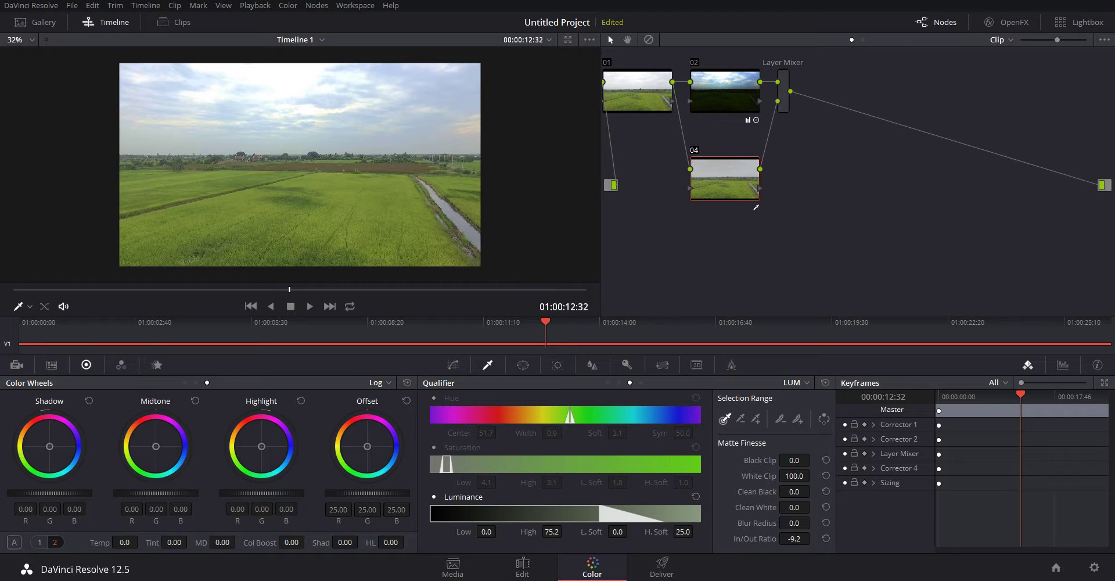
Set the matte Blur Radius to 32.1 and Clean Black to 65.8, then fit the image
{"action": "left_click_drag", "start_coordinate": [794, 523], "coordinate": [825, 522]}
{"action": "scroll", "coordinate": [300, 165], "scroll_direction": "up", "scroll_amount": 5}
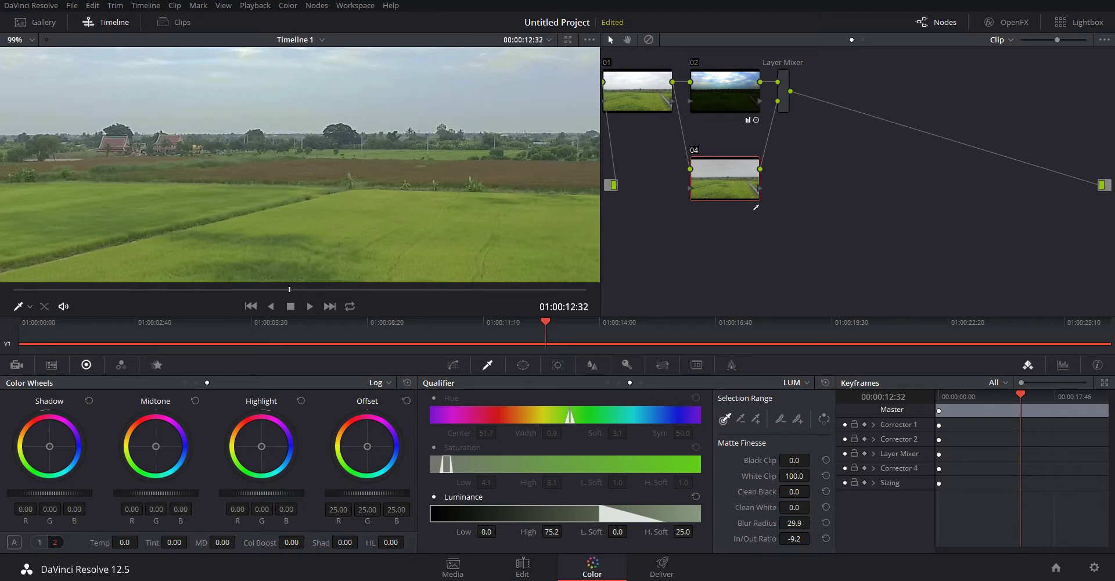
{"action": "mouse_move", "coordinate": [825, 523]}
{"action": "left_mouse_down"}
{"action": "mouse_move", "coordinate": [814, 523]}
{"action": "mouse_move", "coordinate": [830, 523]}
{"action": "left_mouse_up"}
{"action": "left_click_drag", "start_coordinate": [814, 523], "coordinate": [811, 523]}
{"action": "scroll", "coordinate": [299, 164], "scroll_direction": "down", "scroll_amount": 5}
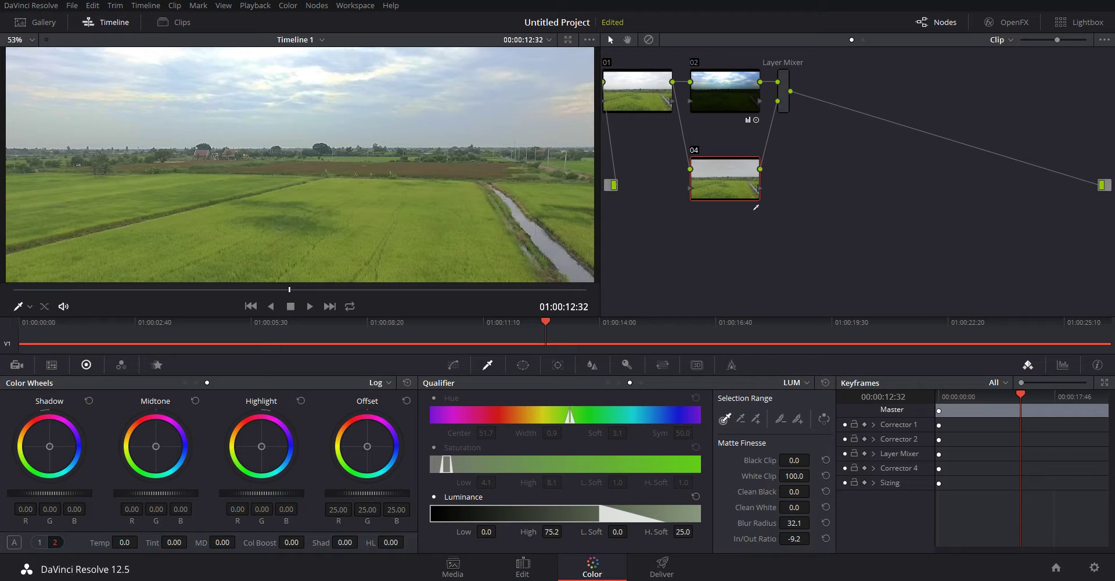
{"action": "left_click_drag", "start_coordinate": [813, 489], "coordinate": [813, 490]}
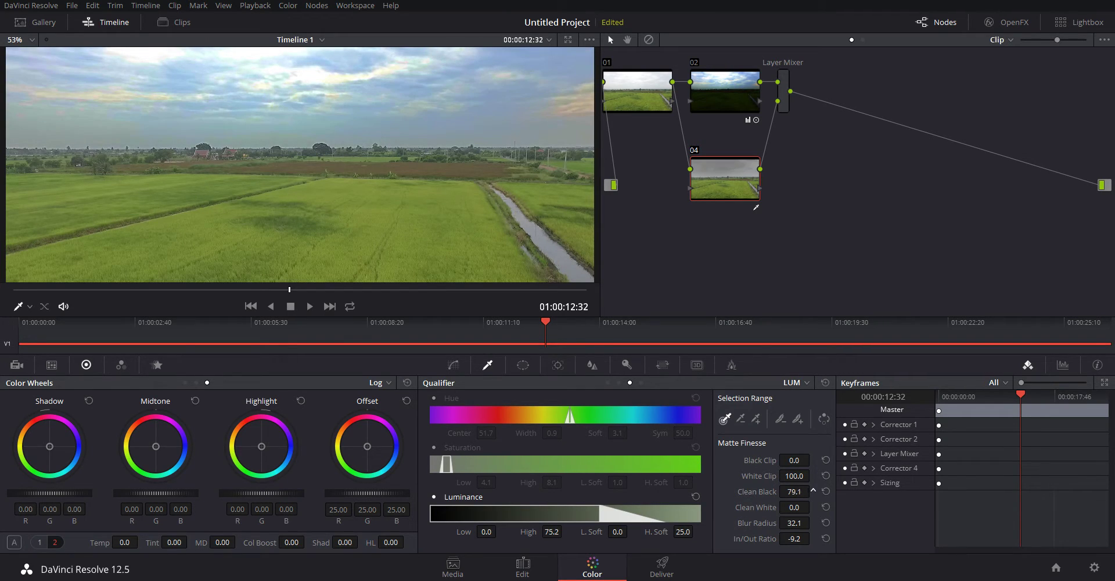
{"action": "left_click_drag", "start_coordinate": [813, 490], "coordinate": [813, 488]}
{"action": "key", "text": "shift+z"}
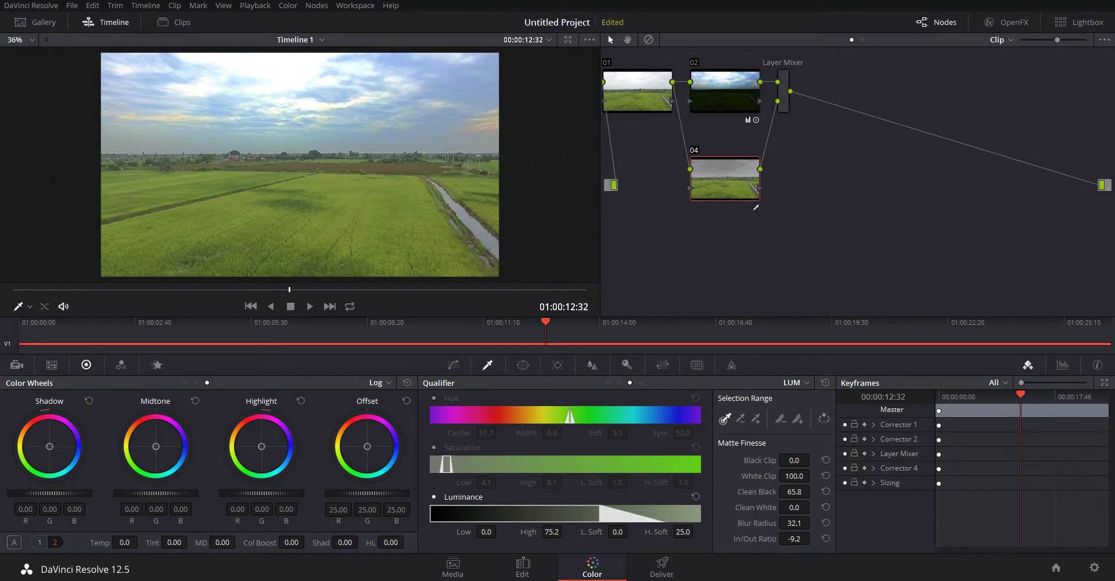
{"action": "key", "text": "ctrl+d"}
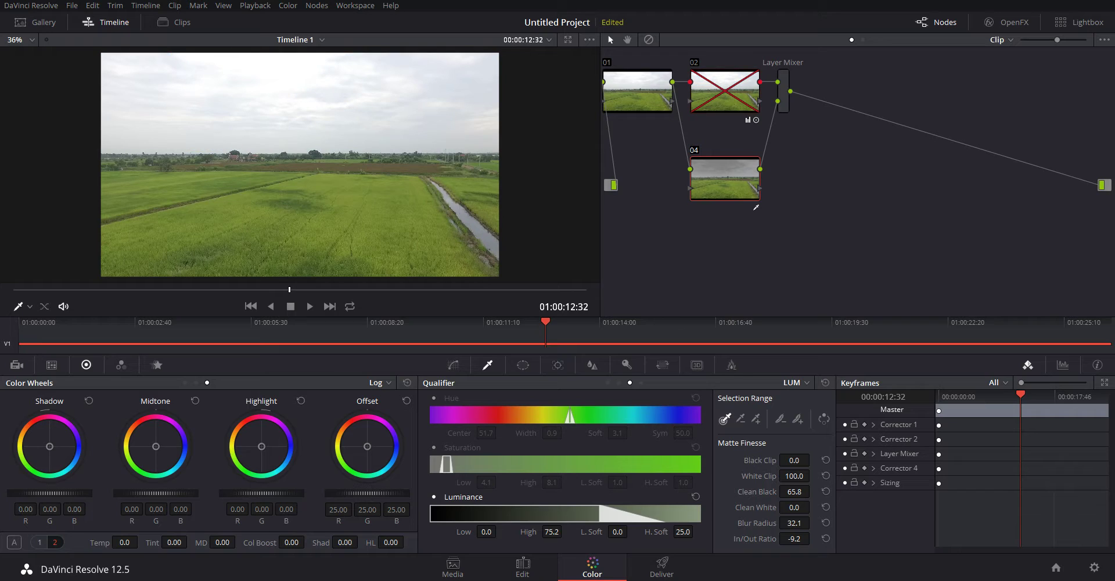
{"action": "key", "text": "ctrl+d"}
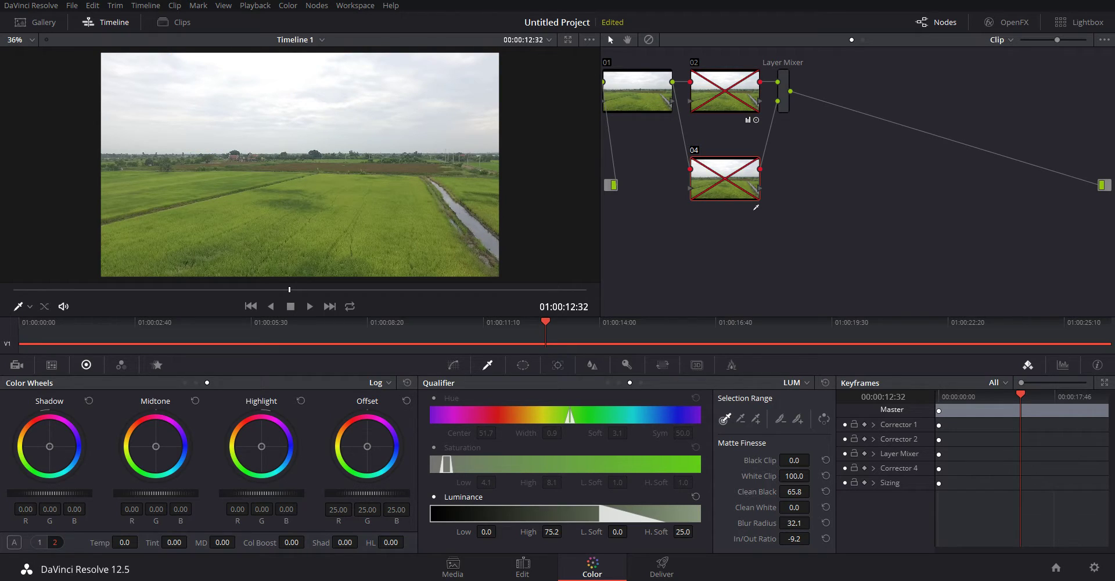
{"action": "scroll", "coordinate": [300, 164], "scroll_direction": "down", "scroll_amount": 1}
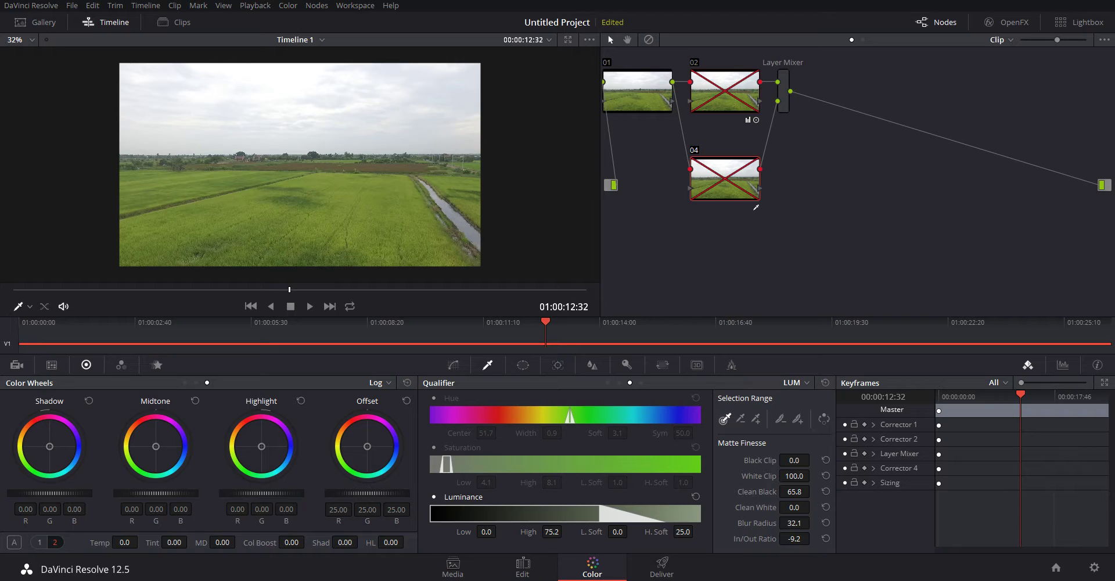
{"action": "key", "text": "ctrl+d"}
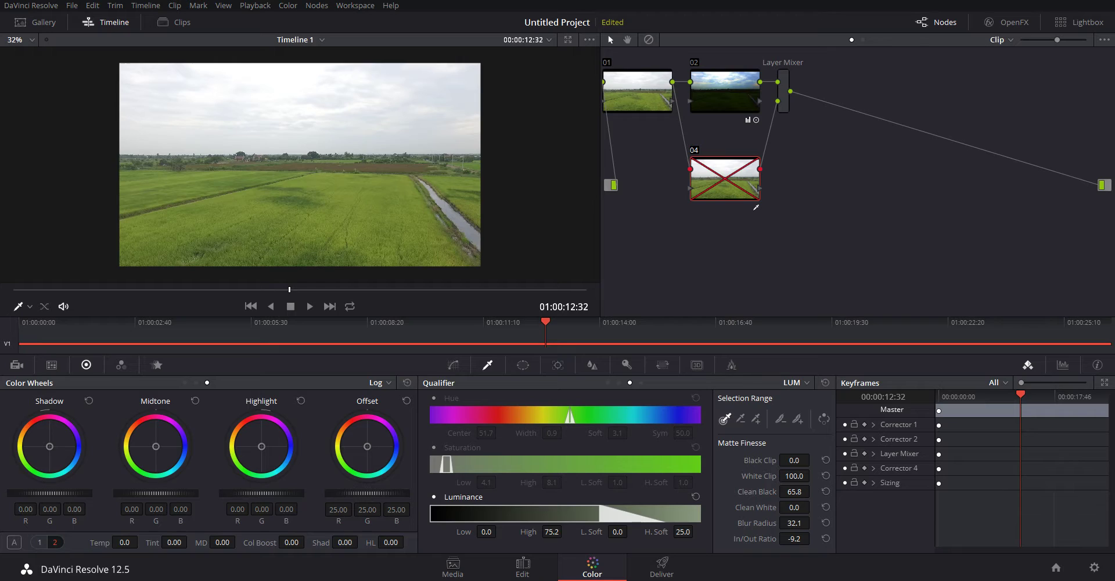
{"action": "left_click", "coordinate": [725, 90]}
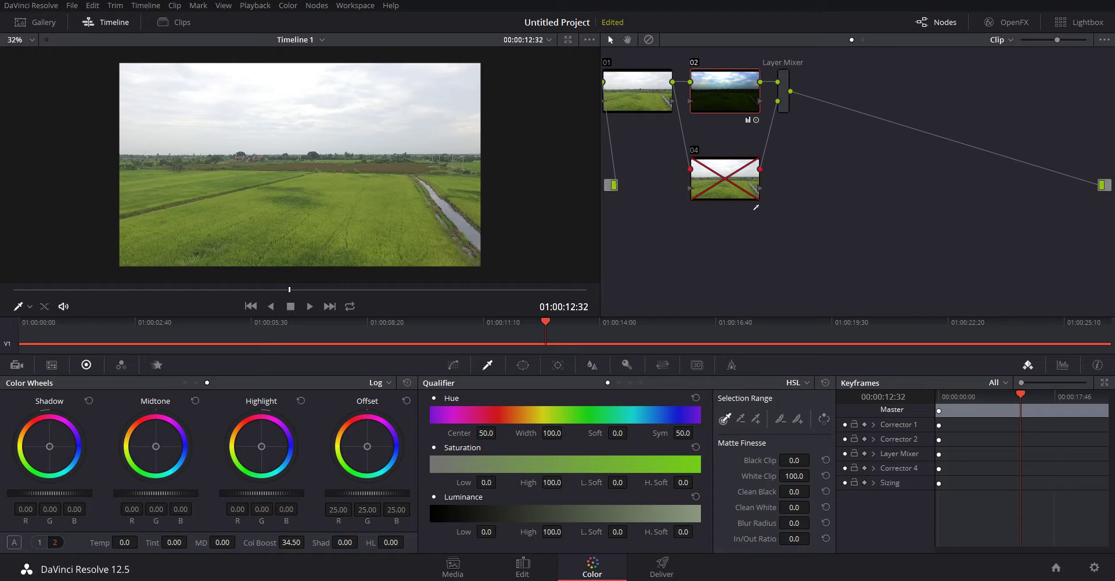
{"action": "key", "text": "ctrl+d"}
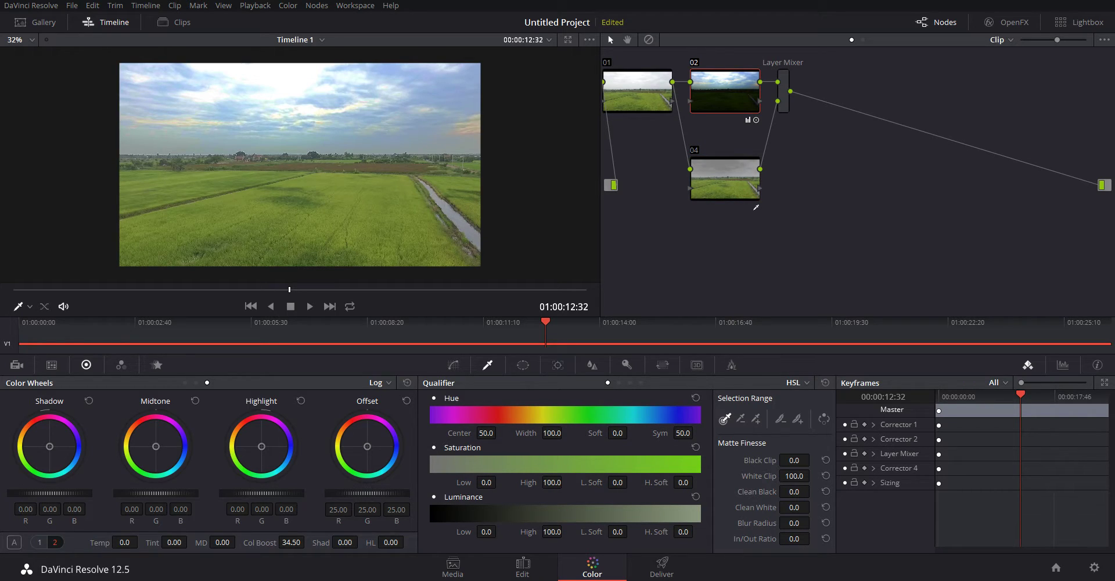
{"action": "scroll", "coordinate": [300, 164], "scroll_direction": "down", "scroll_amount": 1}
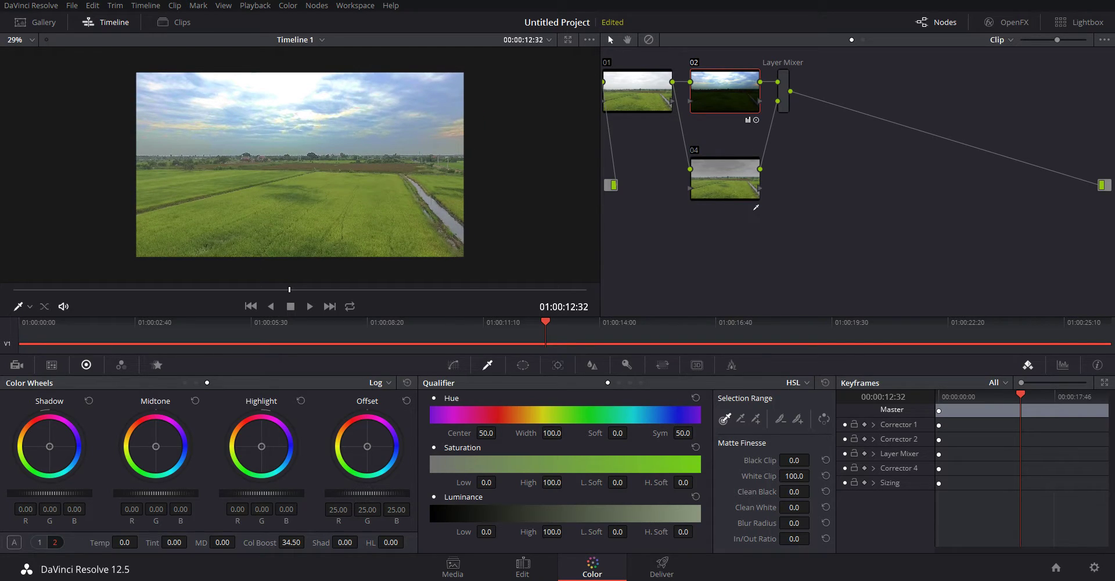
{"action": "scroll", "coordinate": [300, 164], "scroll_direction": "up", "scroll_amount": 1}
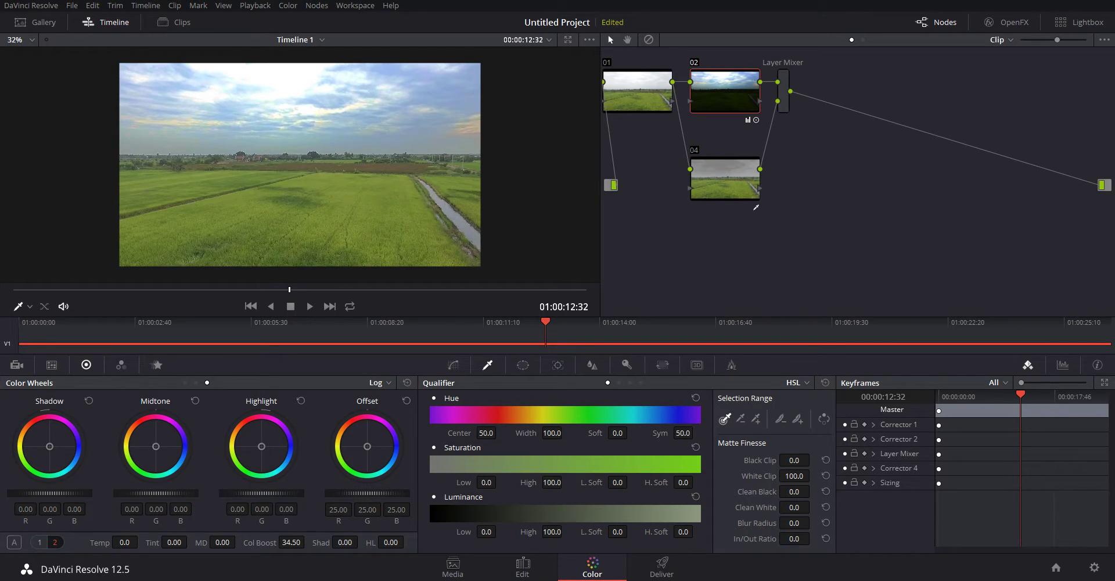
{"action": "left_click", "coordinate": [725, 178]}
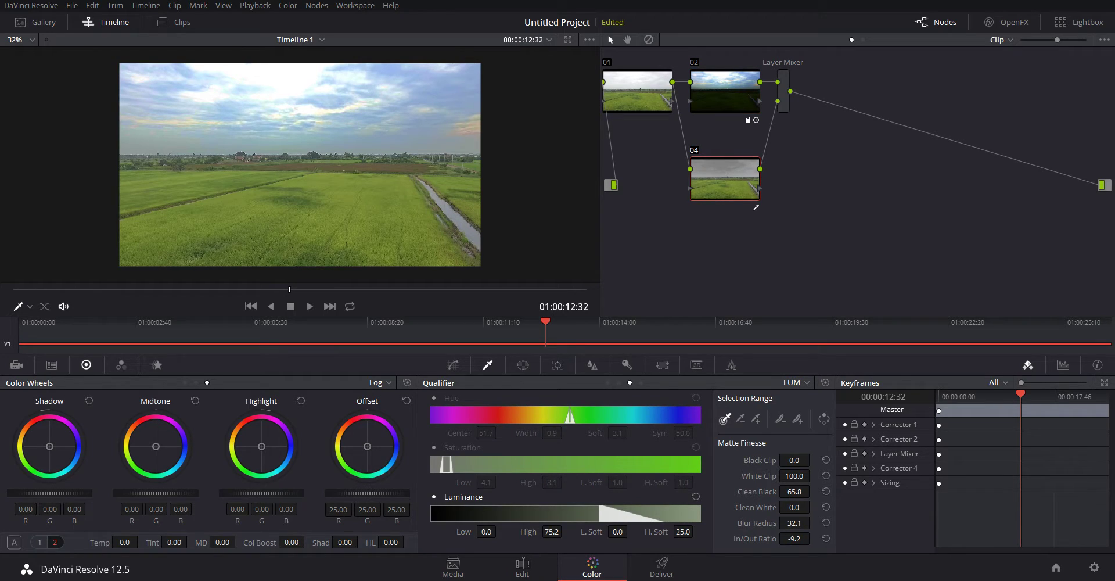
Push node 04's Col Boost to 98.00 and display the power-window shapes
{"action": "left_click_drag", "start_coordinate": [291, 542], "coordinate": [305, 541]}
{"action": "scroll", "coordinate": [300, 164], "scroll_direction": "down", "scroll_amount": 3}
{"action": "scroll", "coordinate": [299, 165], "scroll_direction": "up", "scroll_amount": 1}
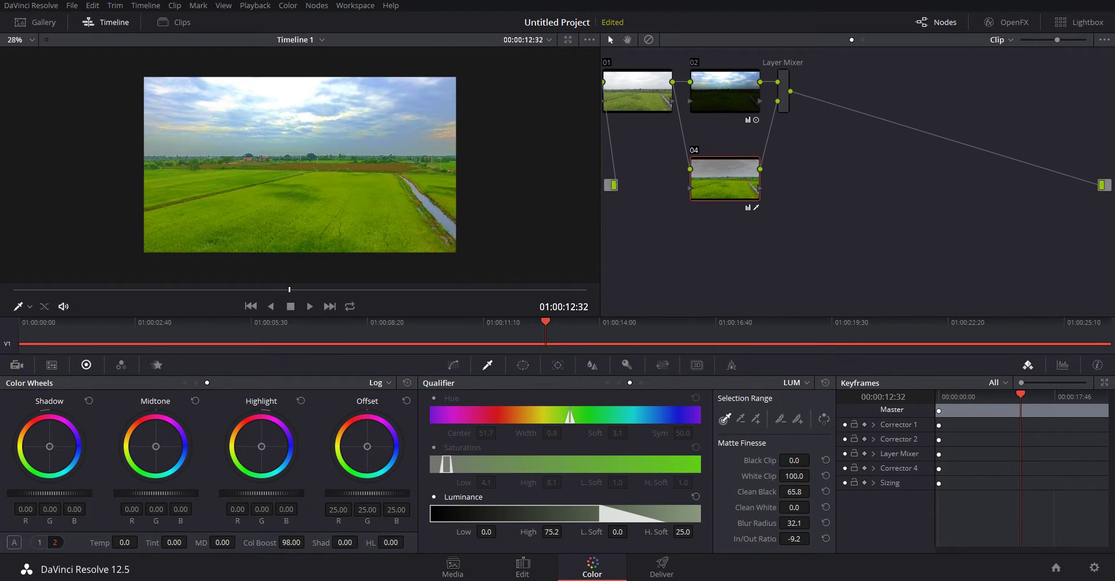
{"action": "scroll", "coordinate": [300, 164], "scroll_direction": "up", "scroll_amount": 2}
{"action": "scroll", "coordinate": [300, 165], "scroll_direction": "down", "scroll_amount": 1}
{"action": "scroll", "coordinate": [300, 164], "scroll_direction": "down", "scroll_amount": 2}
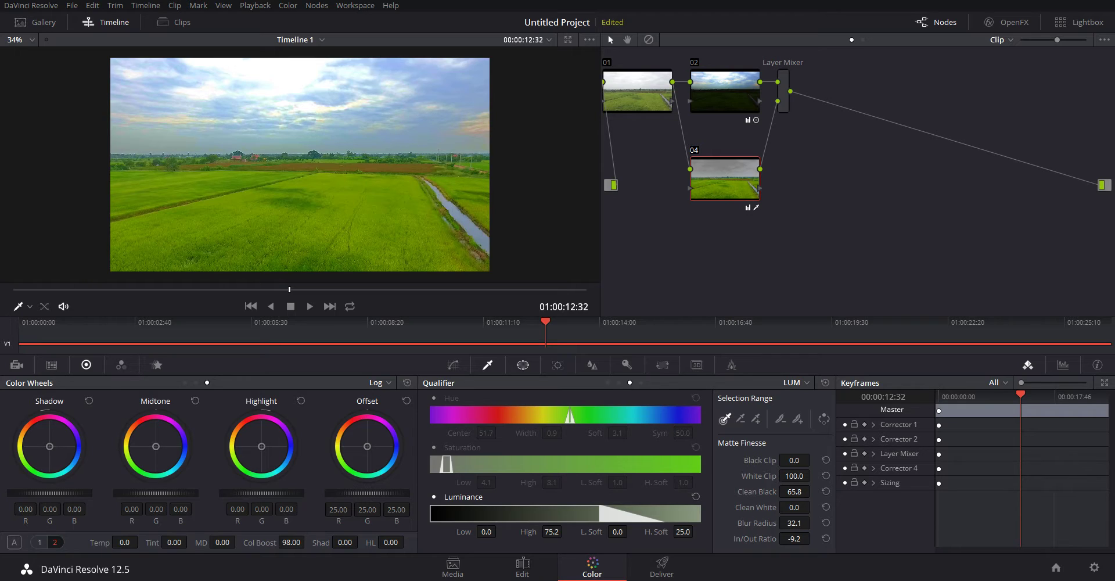
{"action": "left_click", "coordinate": [523, 364]}
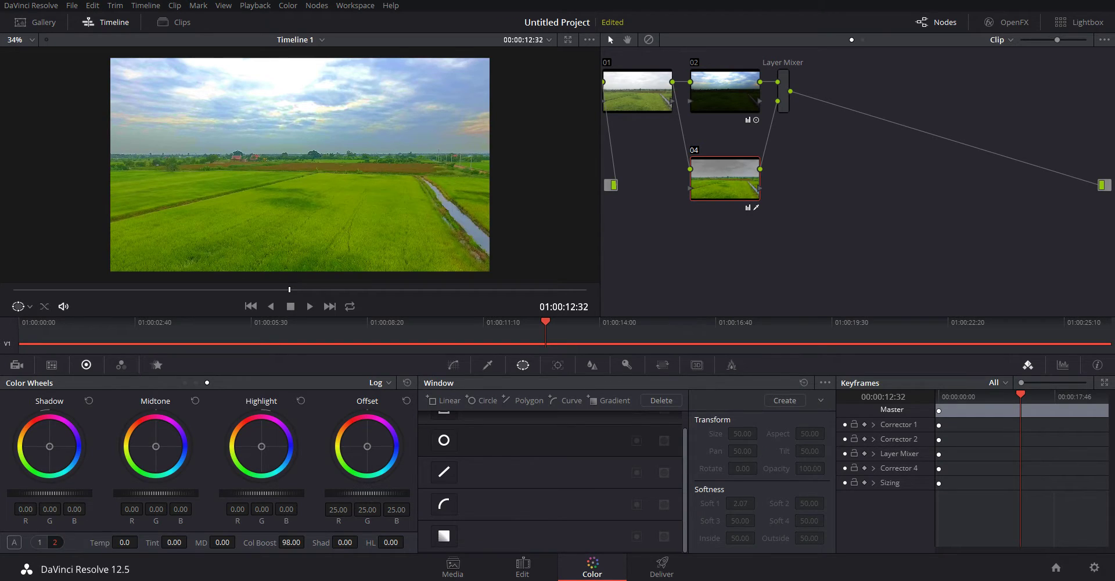
Add a linear window to node 04 and shape it around the fields below the horizon
{"action": "scroll", "coordinate": [551, 480], "scroll_direction": "up", "scroll_amount": 1}
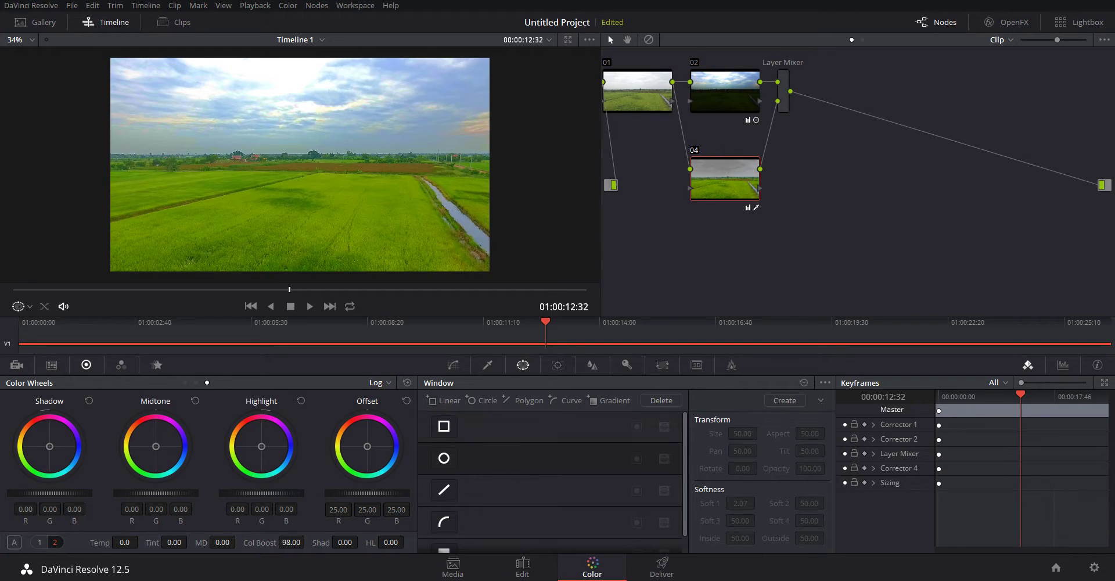
{"action": "left_click", "coordinate": [443, 426]}
{"action": "mouse_move", "coordinate": [300, 165]}
{"action": "left_mouse_down"}
{"action": "mouse_move", "coordinate": [164, 96]}
{"action": "mouse_move", "coordinate": [177, 110]}
{"action": "left_mouse_up"}
{"action": "mouse_move", "coordinate": [254, 153]}
{"action": "left_mouse_down"}
{"action": "mouse_move", "coordinate": [496, 167]}
{"action": "mouse_move", "coordinate": [518, 281]}
{"action": "left_mouse_up"}
{"action": "left_click_drag", "start_coordinate": [102, 153], "coordinate": [101, 281]}
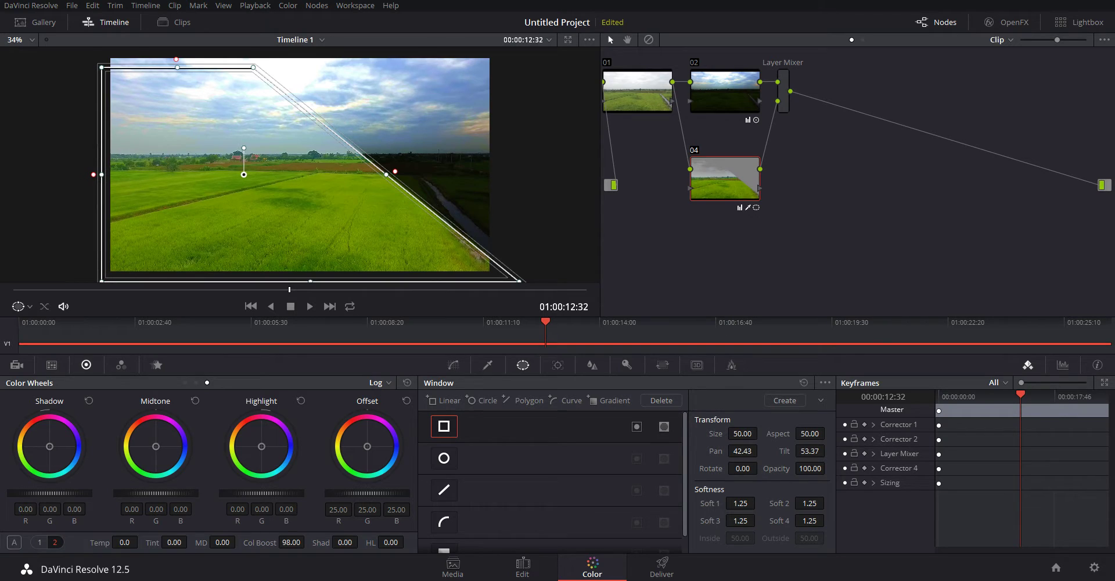
{"action": "left_click_drag", "start_coordinate": [254, 67], "coordinate": [528, 165]}
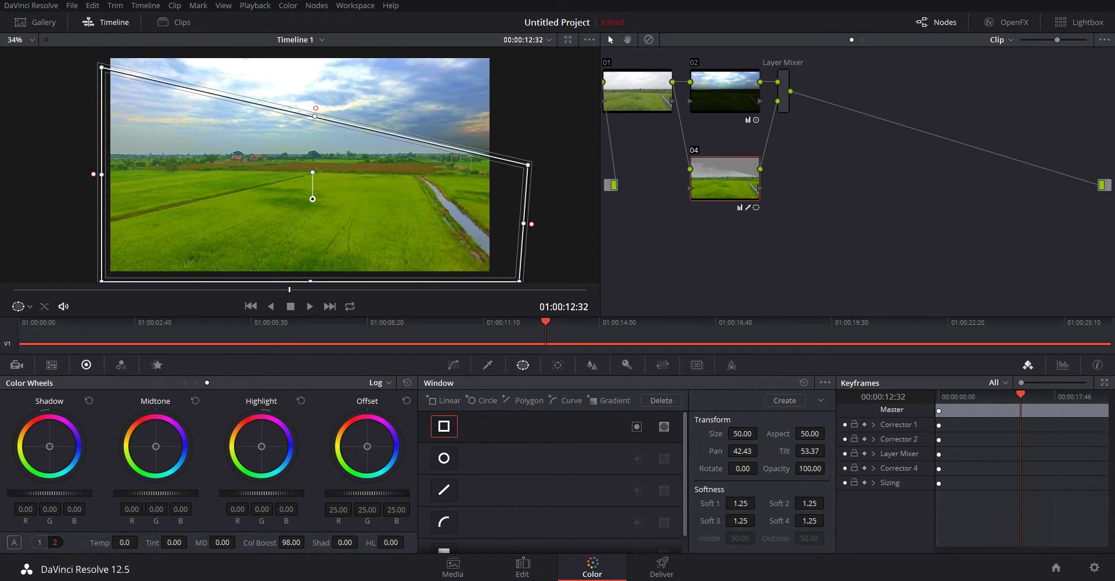
{"action": "left_click_drag", "start_coordinate": [101, 67], "coordinate": [89, 146]}
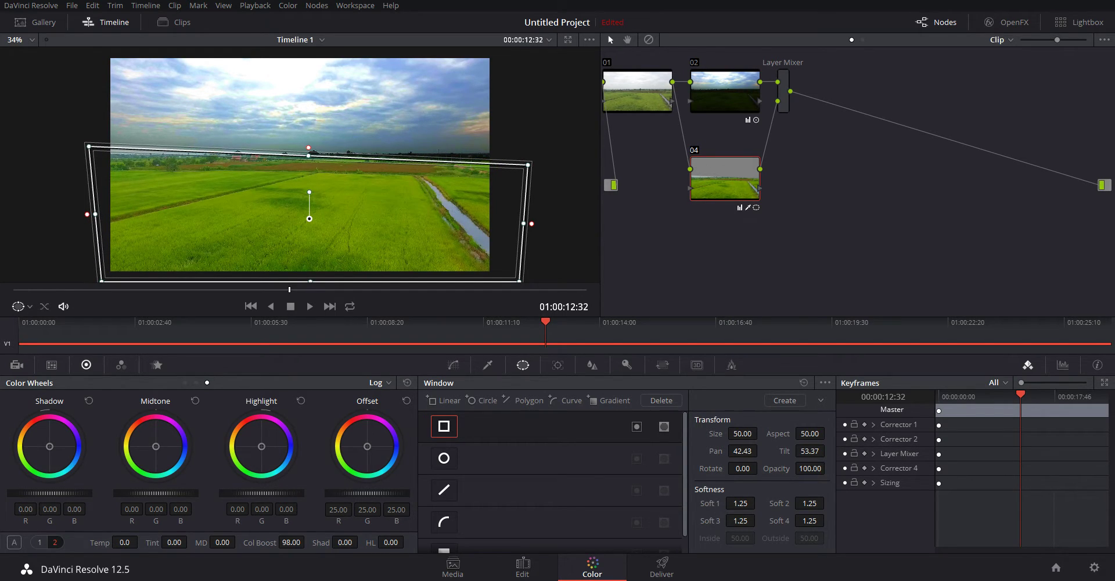
{"action": "left_click_drag", "start_coordinate": [528, 165], "coordinate": [528, 148]}
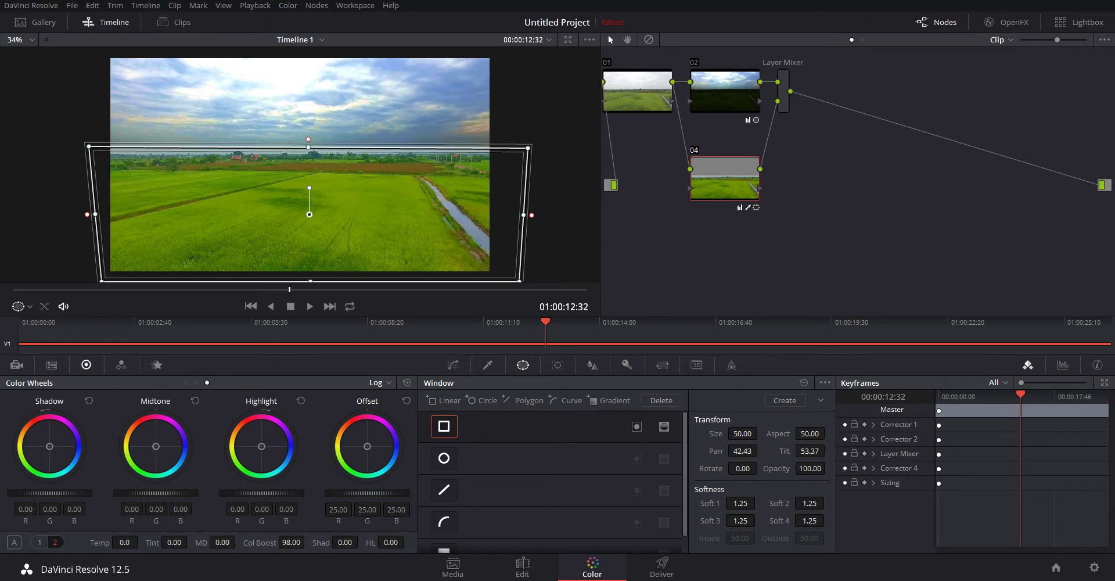
Enter -96.50 as node 04's Col Boost value
{"action": "double_click", "coordinate": [291, 542]}
{"action": "type", "text": "-96.50"}
{"action": "key", "text": "Return"}
{"action": "left_click_drag", "start_coordinate": [307, 541], "coordinate": [308, 542]}
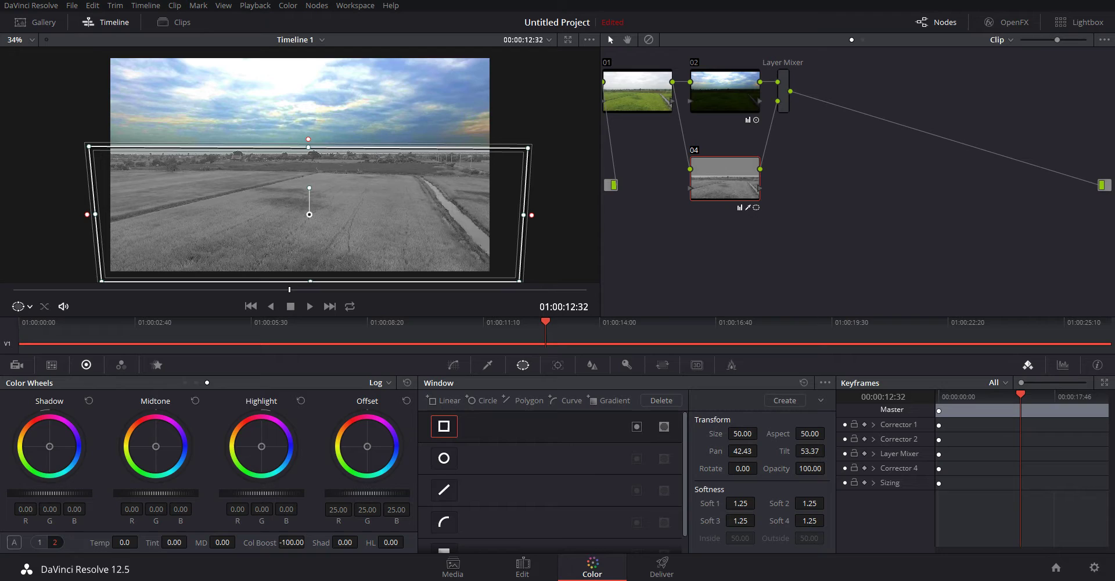
Hide the window outline, increase the window's edge softness, then turn the window off to compare
{"action": "key", "text": "shift+grave"}
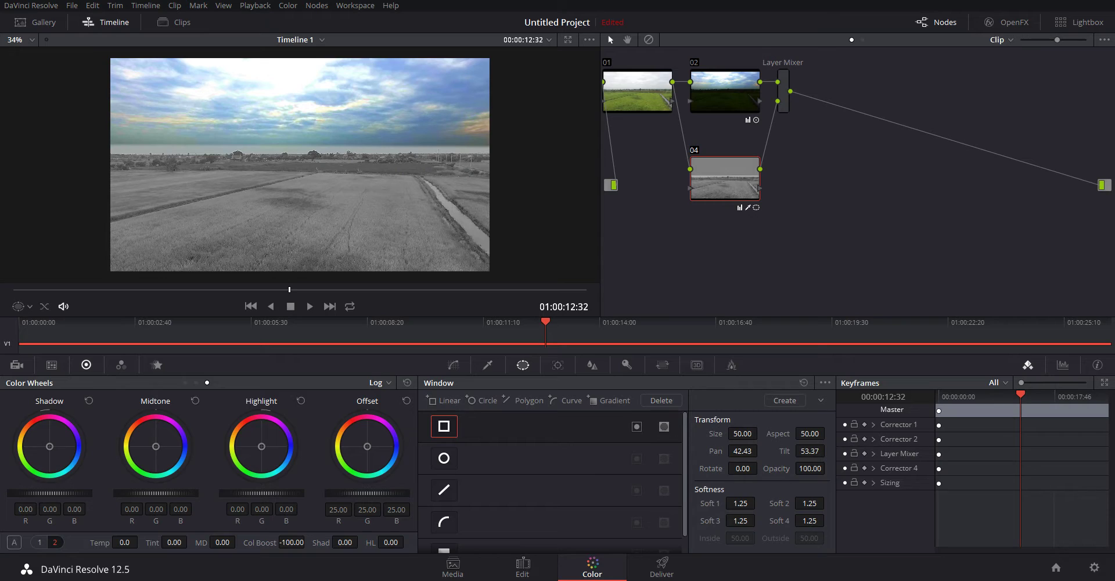
{"action": "mouse_move", "coordinate": [740, 521]}
{"action": "left_mouse_down"}
{"action": "mouse_move", "coordinate": [758, 521]}
{"action": "mouse_move", "coordinate": [758, 502]}
{"action": "mouse_move", "coordinate": [837, 503]}
{"action": "left_mouse_up"}
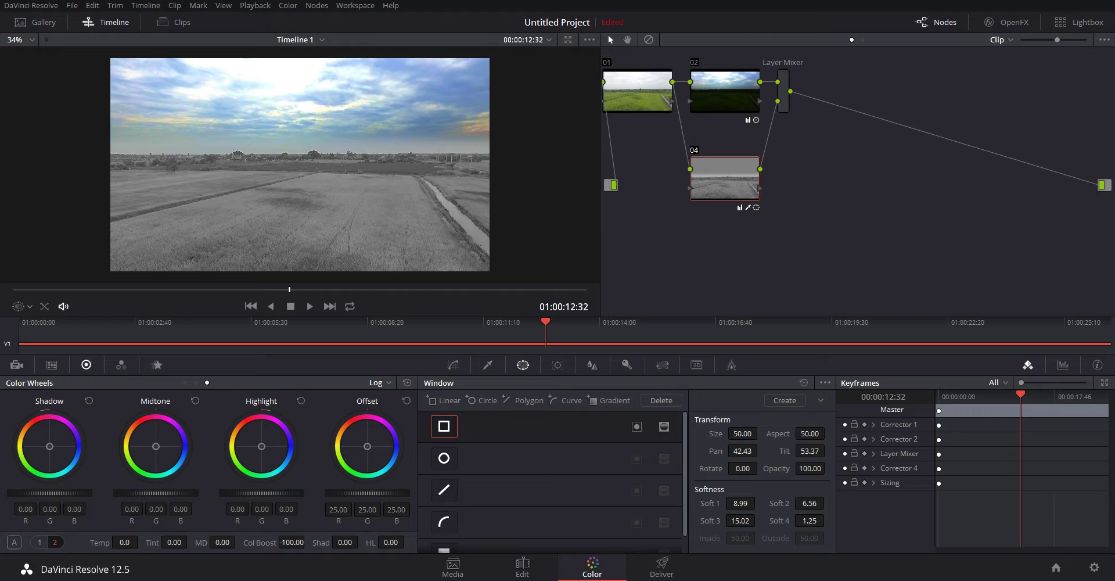
{"action": "key", "text": "ctrl+z"}
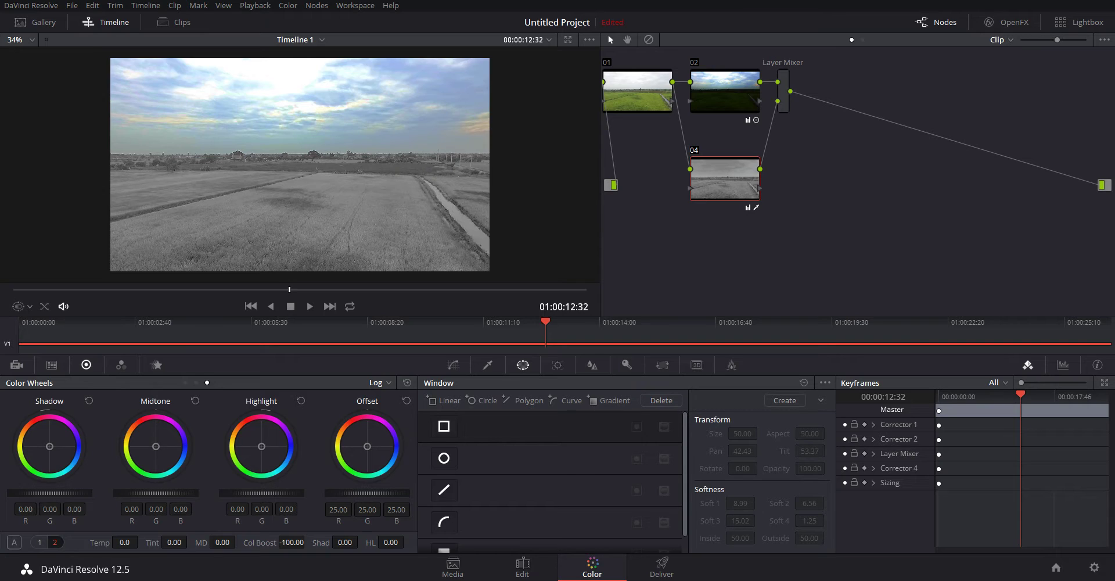
Undo back to the full-colour grade with the sky window on and node 04's Colour Boost at 98
{"action": "key", "text": "ctrl+shift+z"}
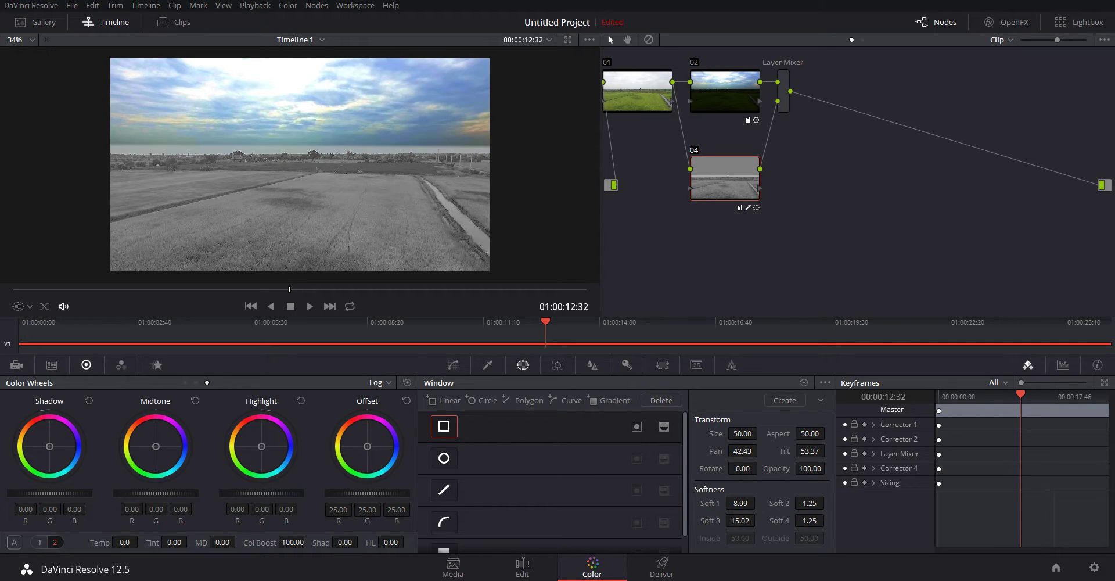
{"action": "key", "text": "ctrl+shift+z"}
{"action": "key", "text": "ctrl+shift+z"}
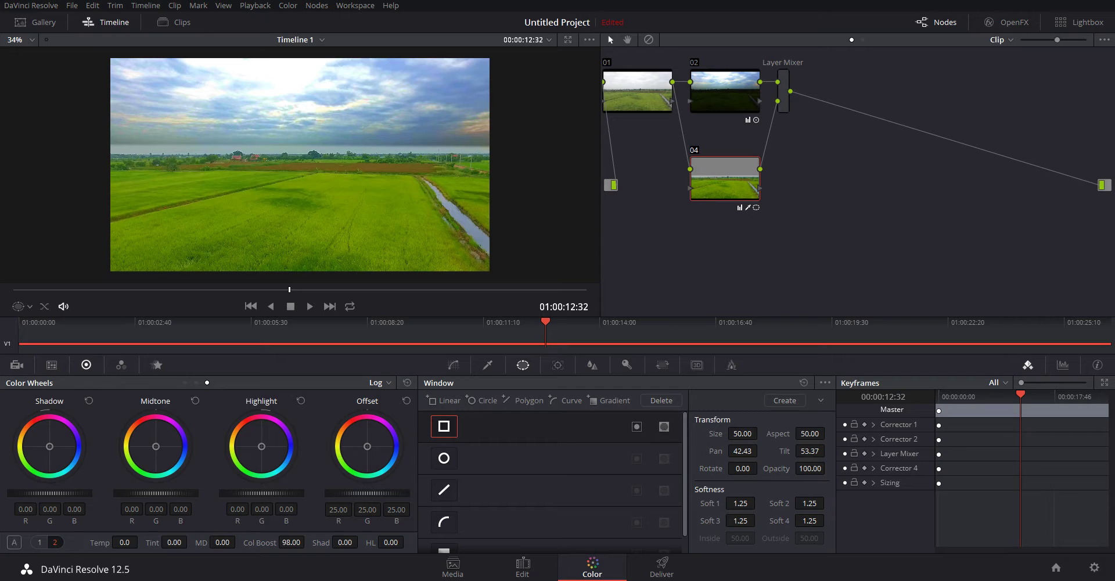
{"action": "key", "text": "ctrl+shift+z"}
{"action": "key", "text": "ctrl+shift+z"}
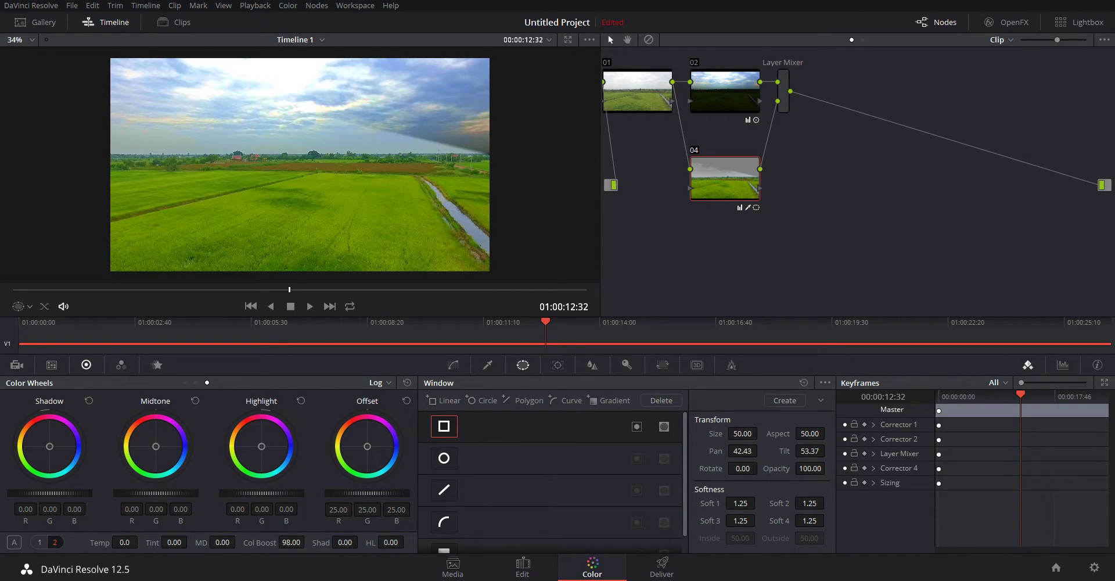
{"action": "key", "text": "ctrl+shift+z"}
{"action": "key", "text": "ctrl+shift+z"}
{"action": "key", "text": "ctrl+shift+z"}
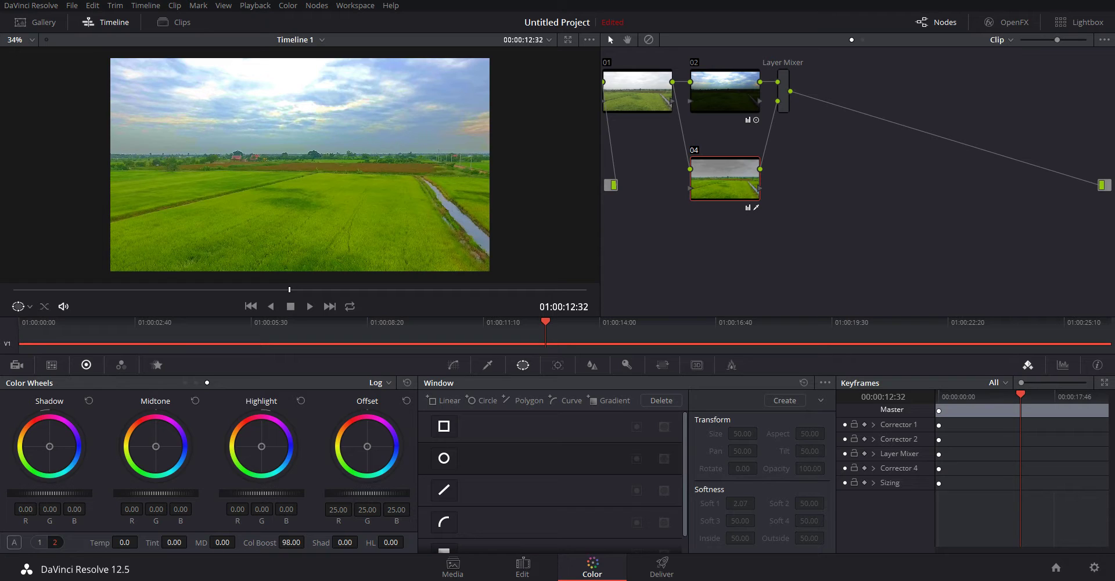
{"action": "key", "text": "shift+4"}
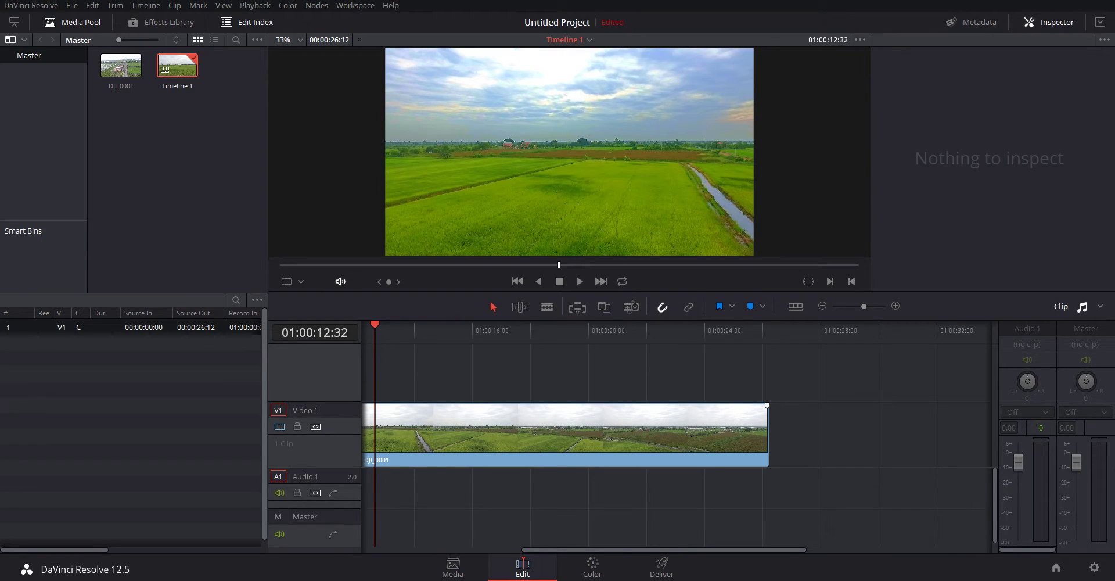
Zoom the timeline in and blade the aerial clip into two clips at 01:00:12:32
{"action": "key", "text": "ctrl+equal"}
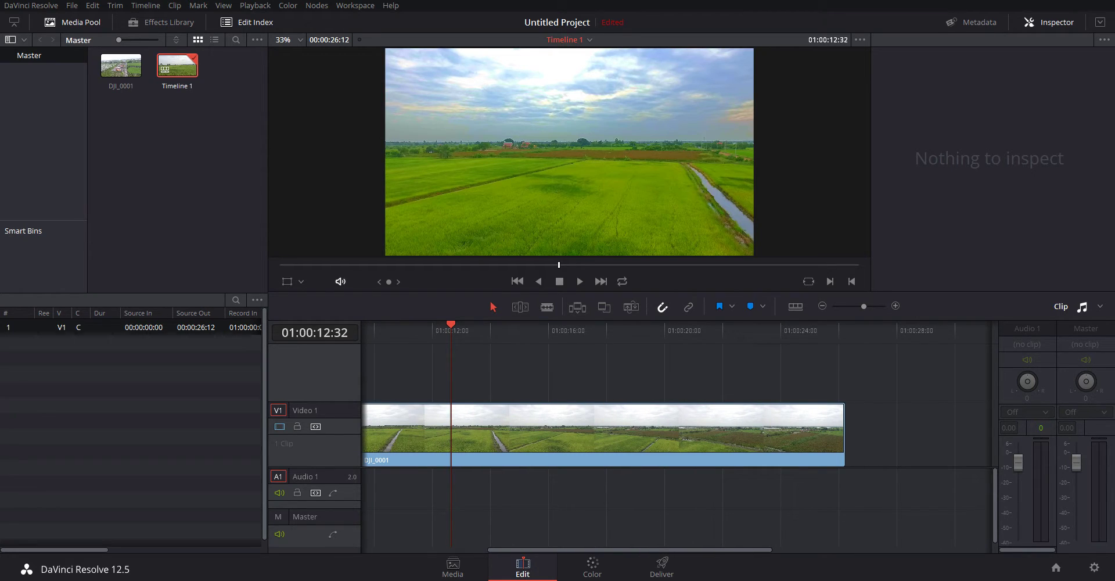
{"action": "key", "text": "ctrl+equal"}
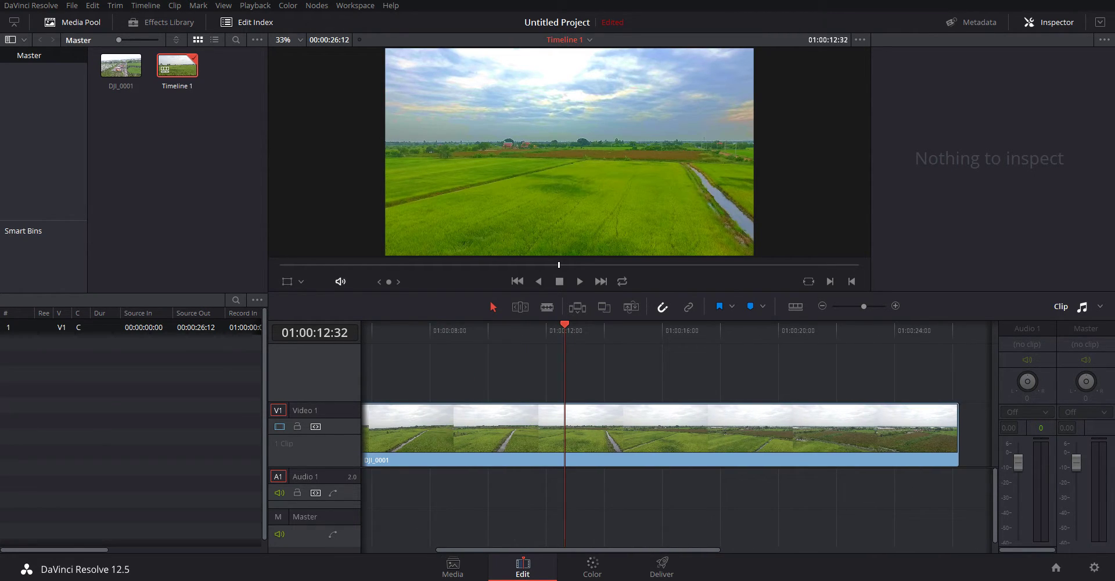
{"action": "key", "text": "ctrl+a"}
{"action": "key", "text": "ctrl+backslash"}
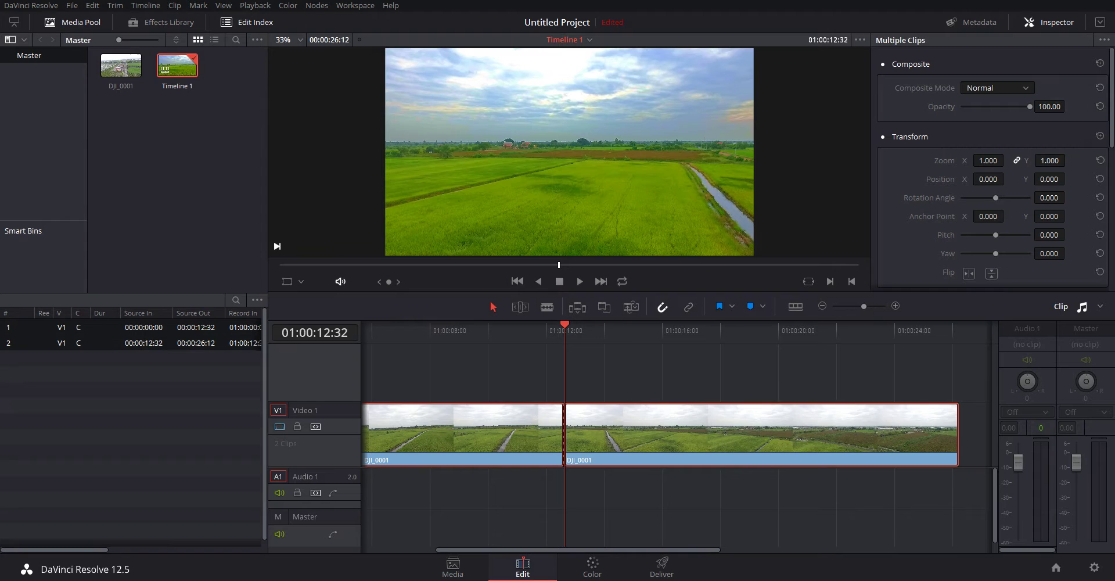
{"action": "key", "text": "ctrl+shift+a"}
{"action": "left_click", "coordinate": [593, 566]}
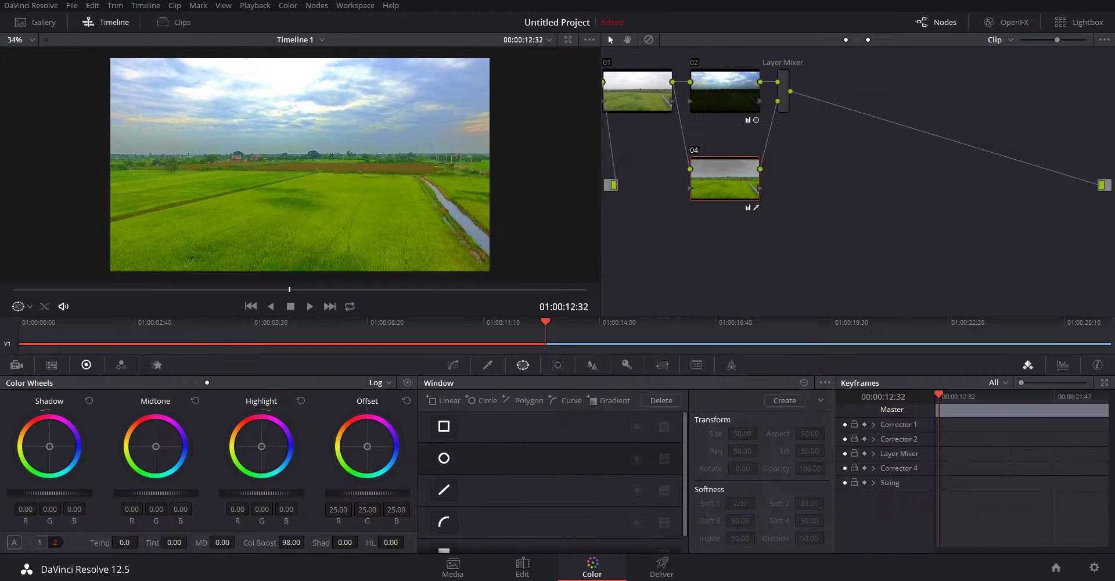
Select clip 01 from the clip thumbnails and bypass its grading nodes 01, 02 and 04
{"action": "left_click", "coordinate": [568, 40]}
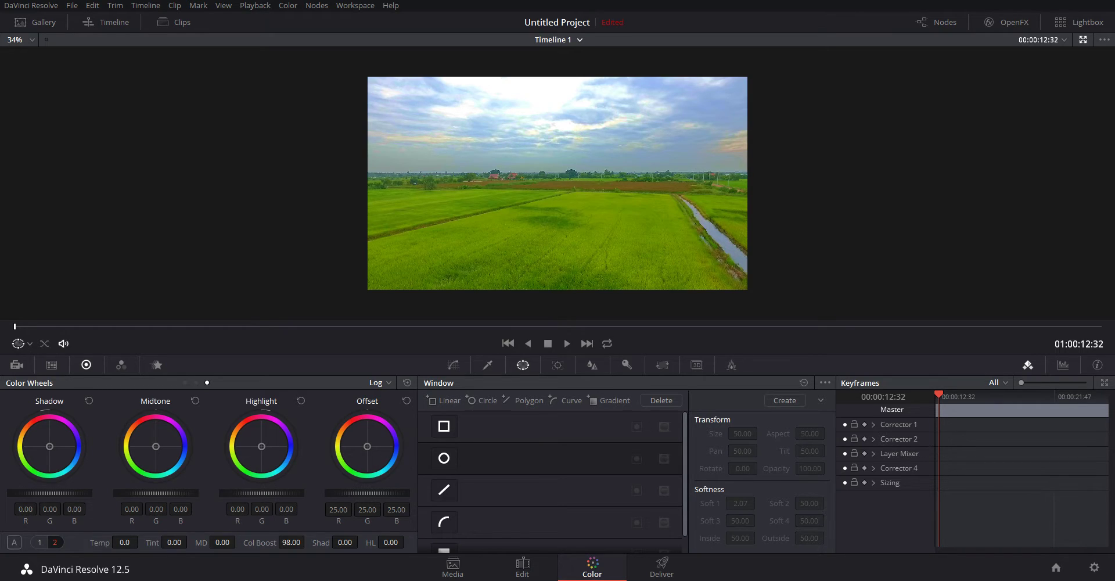
{"action": "left_click", "coordinate": [175, 22]}
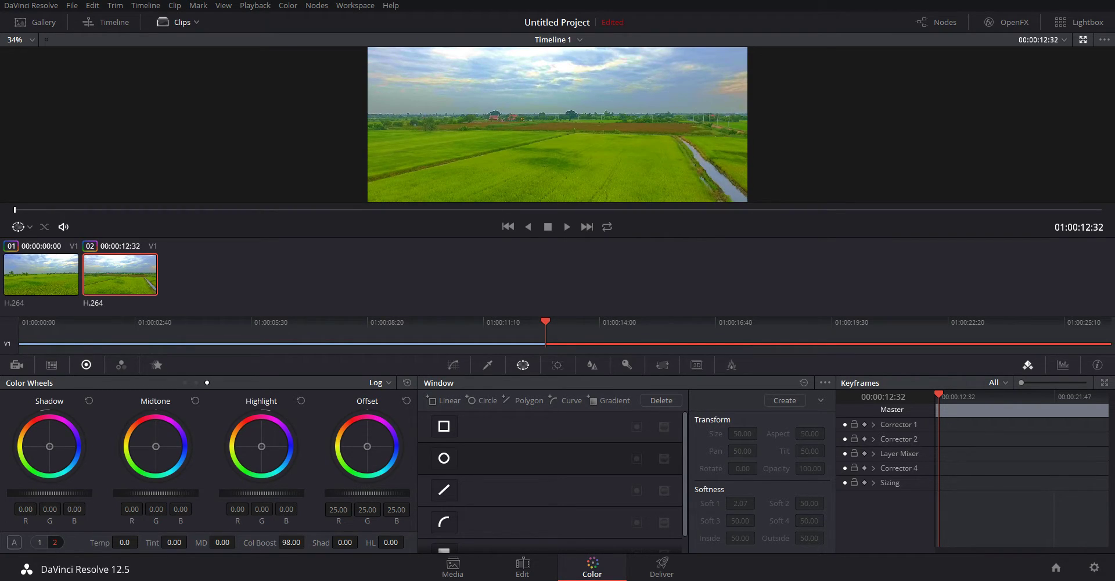
{"action": "left_click", "coordinate": [41, 274]}
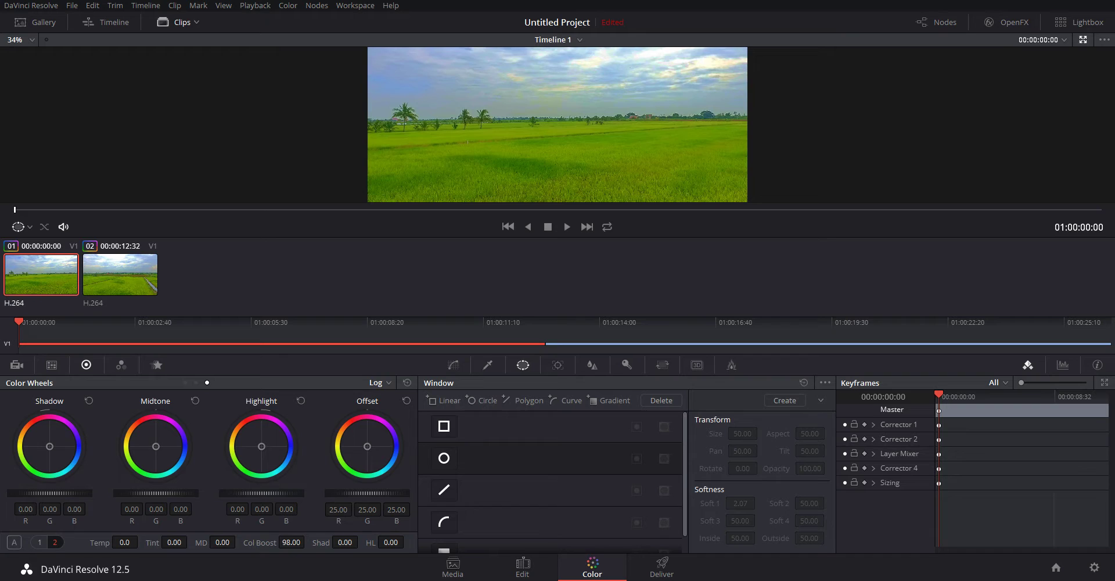
{"action": "left_click", "coordinate": [174, 22]}
{"action": "left_click", "coordinate": [174, 22]}
{"action": "left_click", "coordinate": [936, 22]}
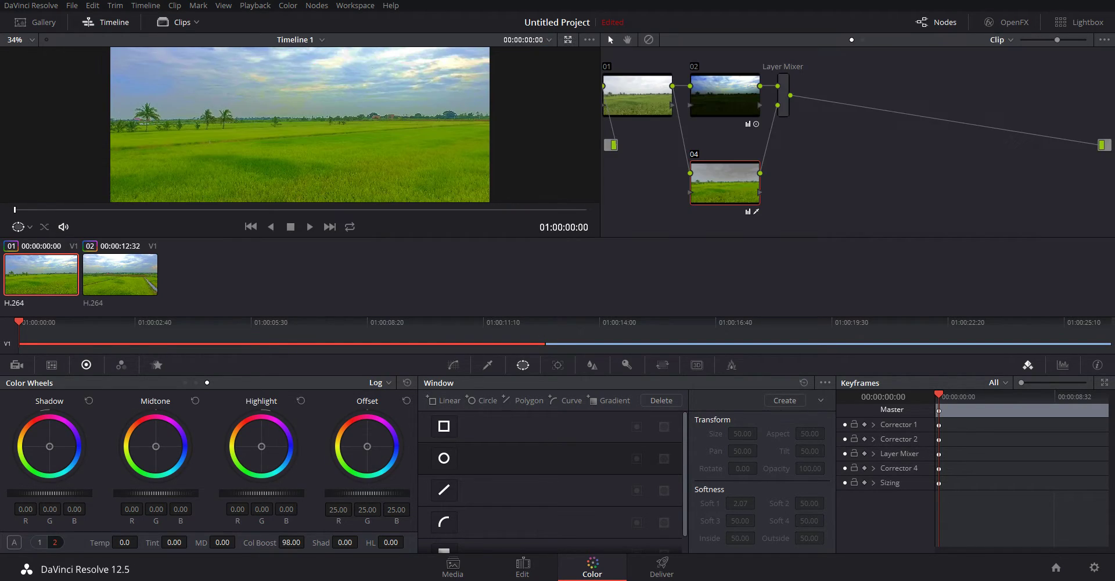
{"action": "key", "text": "ctrl+d"}
{"action": "key", "text": "alt+d"}
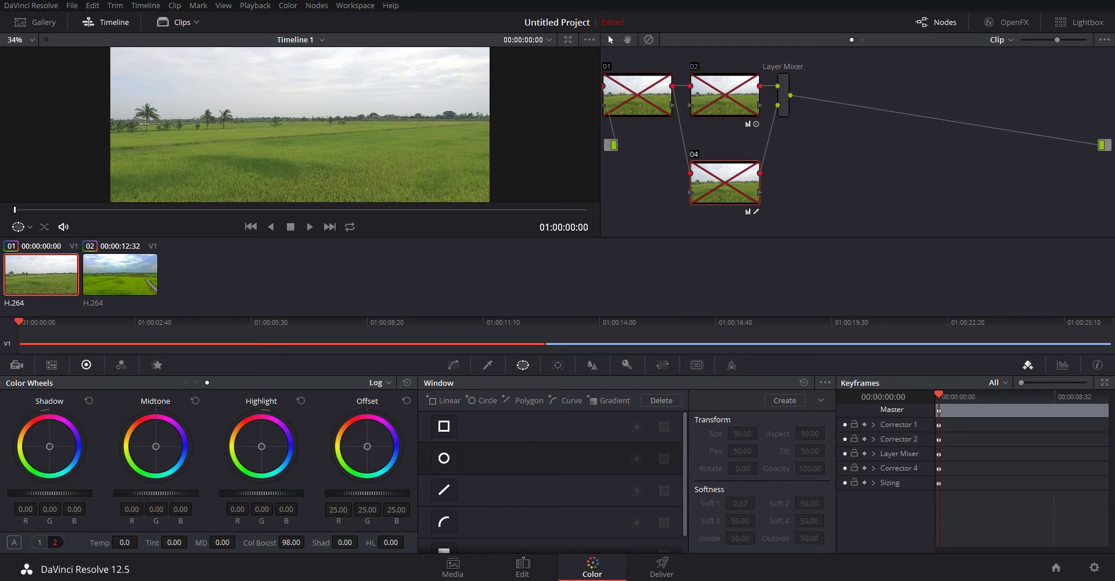
Compare the ungraded first clip with the graded second clip and play the timeline back
{"action": "key", "text": "Down"}
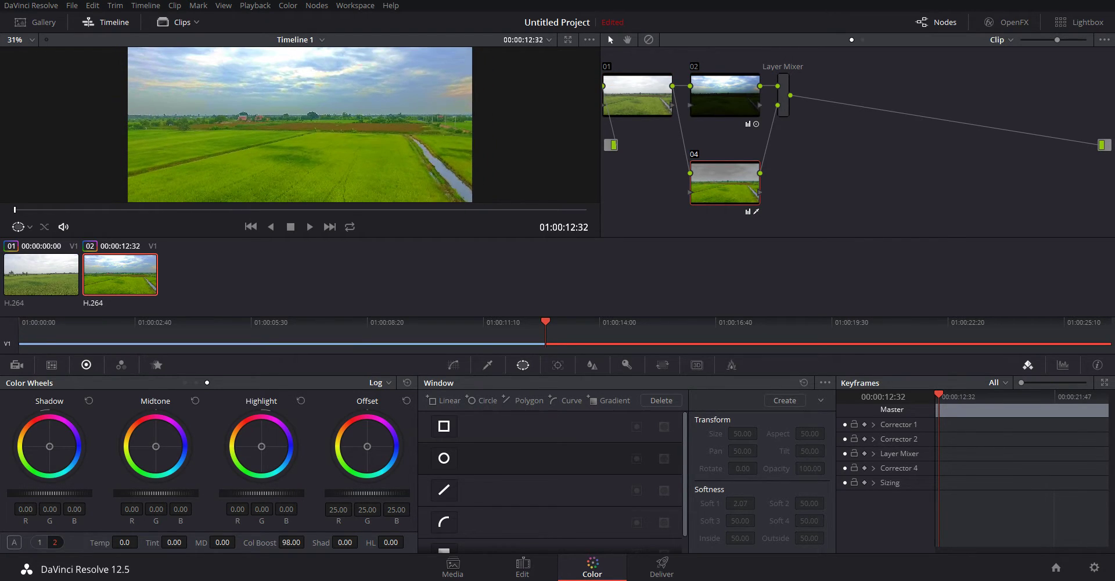
{"action": "scroll", "coordinate": [300, 125], "scroll_direction": "down", "scroll_amount": 1}
{"action": "scroll", "coordinate": [300, 125], "scroll_direction": "down", "scroll_amount": 1}
{"action": "scroll", "coordinate": [300, 125], "scroll_direction": "down", "scroll_amount": 1}
{"action": "scroll", "coordinate": [300, 124], "scroll_direction": "down", "scroll_amount": 1}
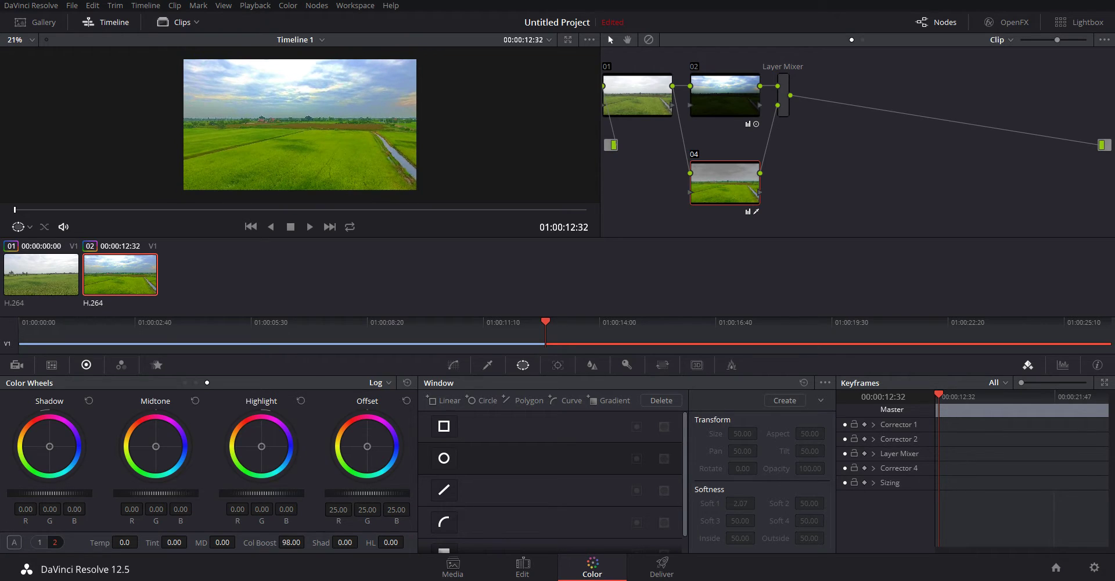
{"action": "key", "text": "Up"}
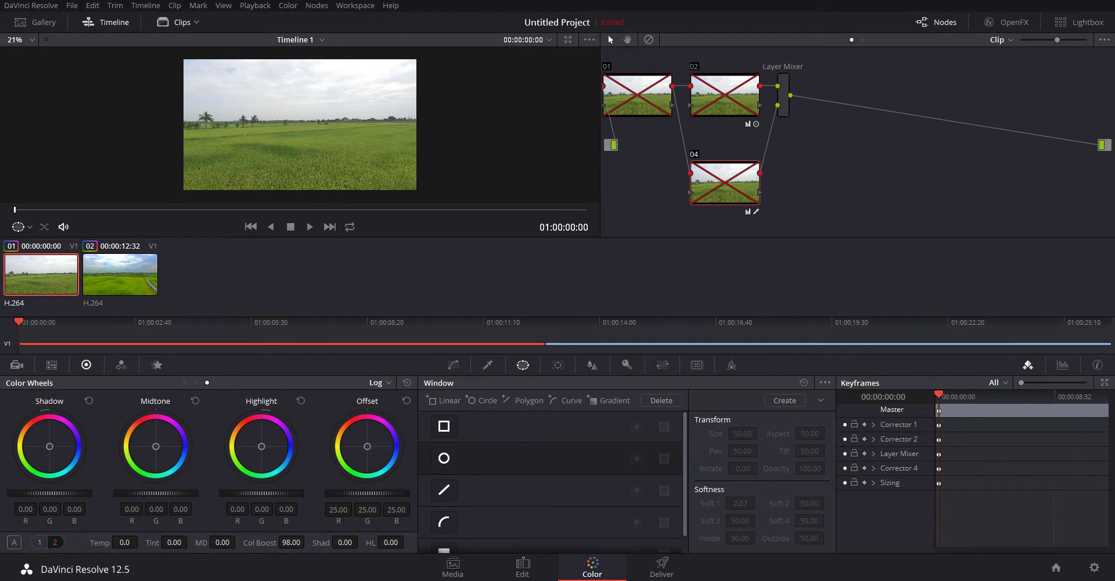
{"action": "key", "text": "space"}
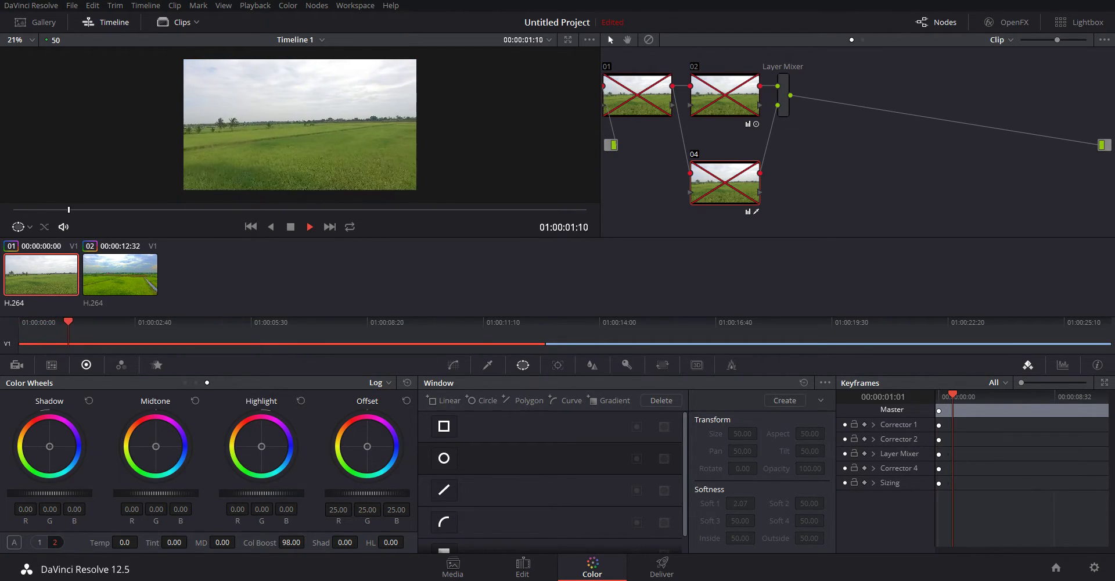
{"action": "left_click", "coordinate": [178, 22]}
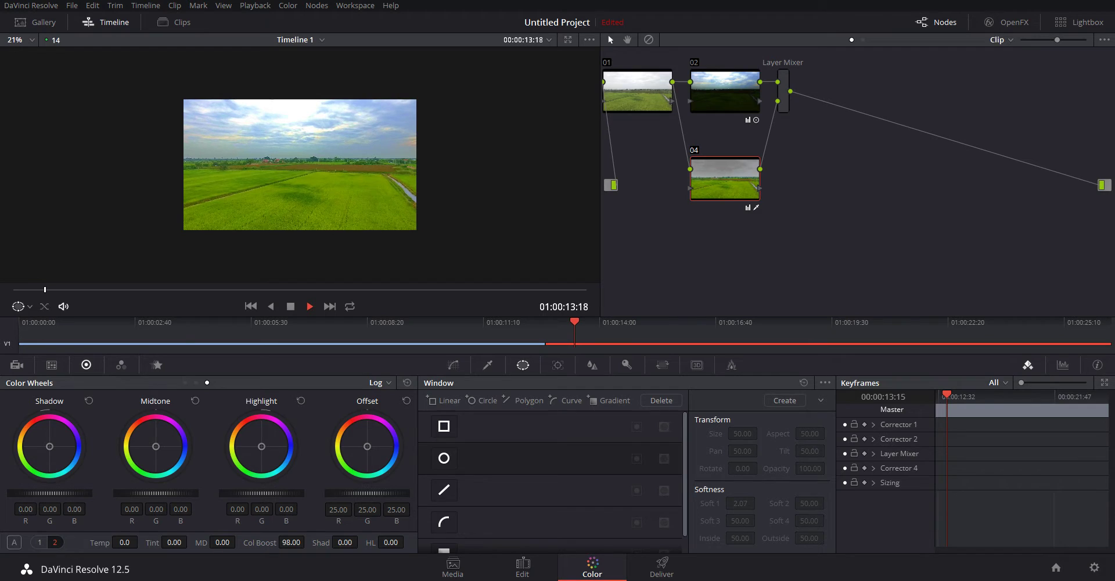
{"action": "key", "text": "shift+4"}
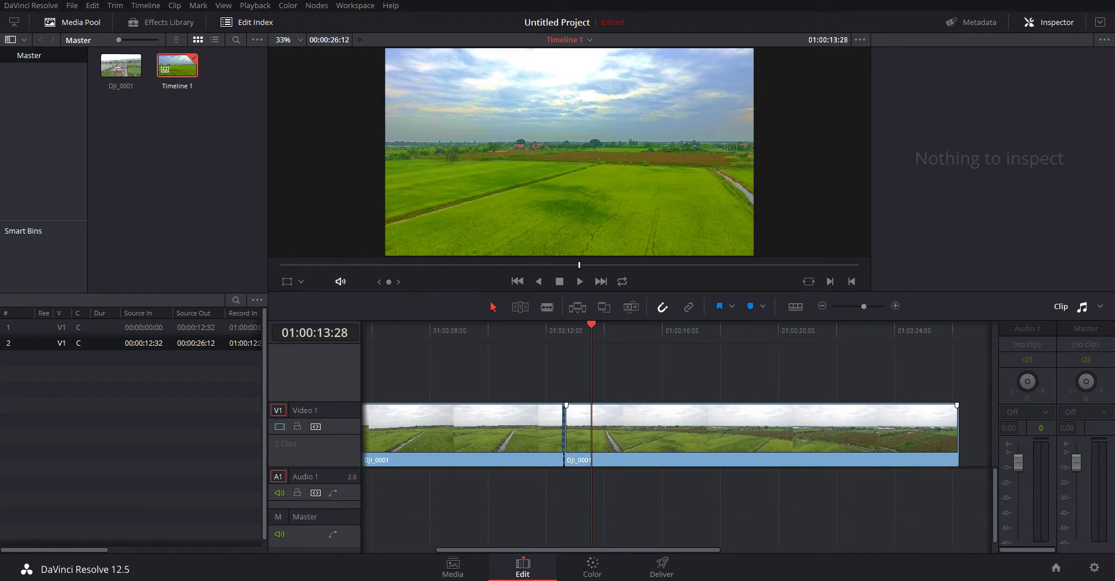
Add a default dissolve at the cut between the two clips
{"action": "key", "text": "v"}
{"action": "key", "text": "Up"}
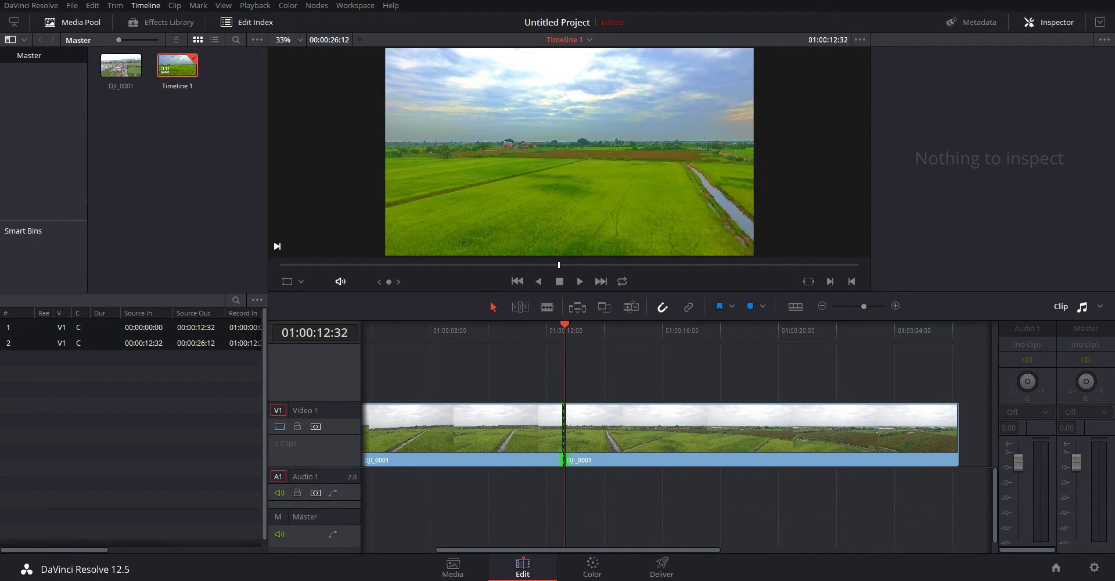
{"action": "key", "text": "ctrl+t"}
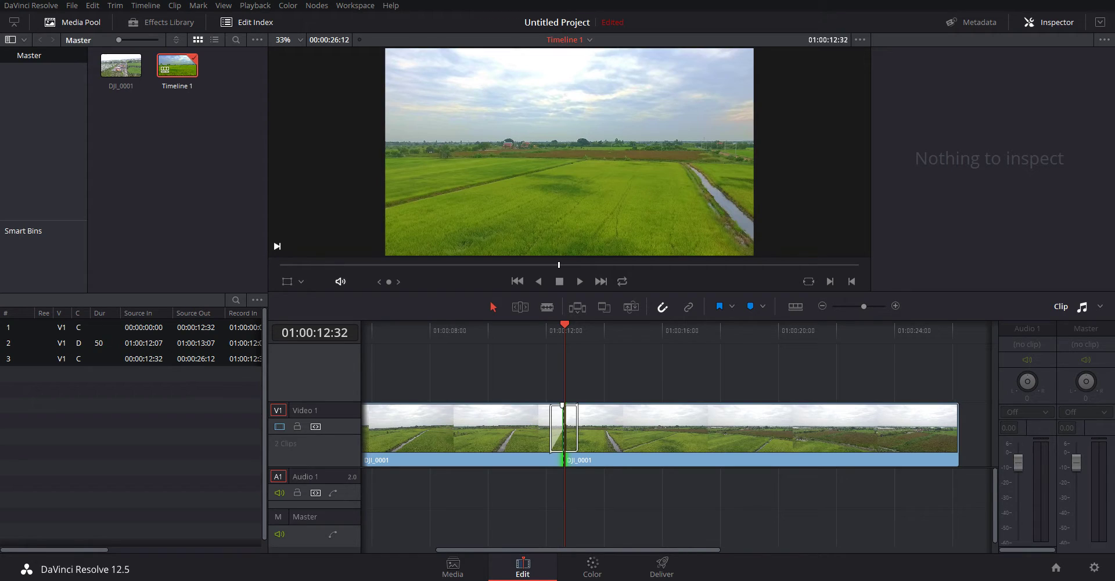
Lengthen the transition to 285 frames (5.7 s), centred on the edit, and make it a Center Wipe
{"action": "left_click", "coordinate": [563, 428]}
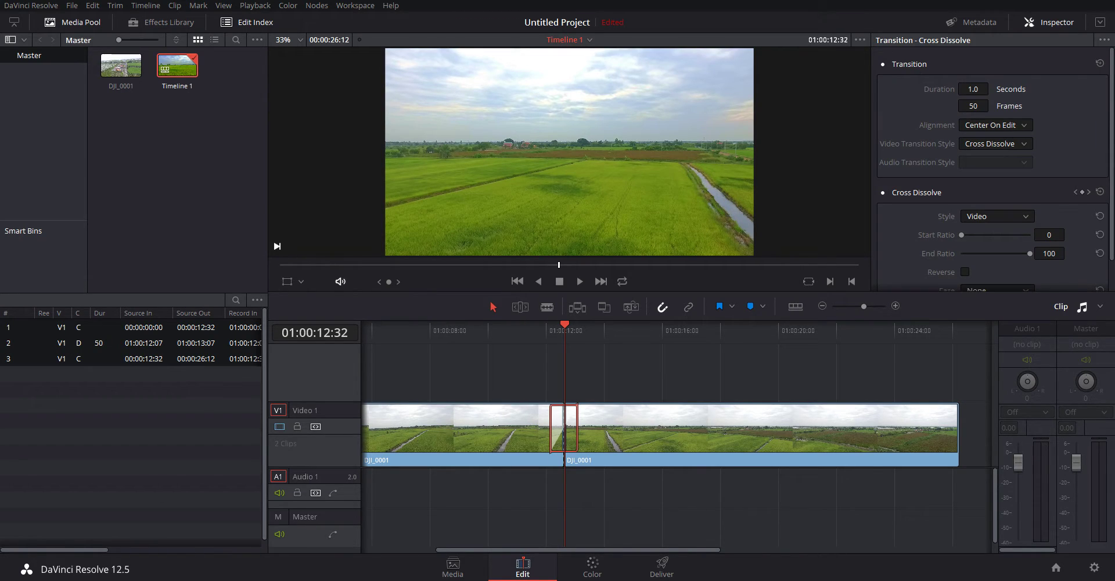
{"action": "left_click_drag", "start_coordinate": [577, 443], "coordinate": [637, 443]}
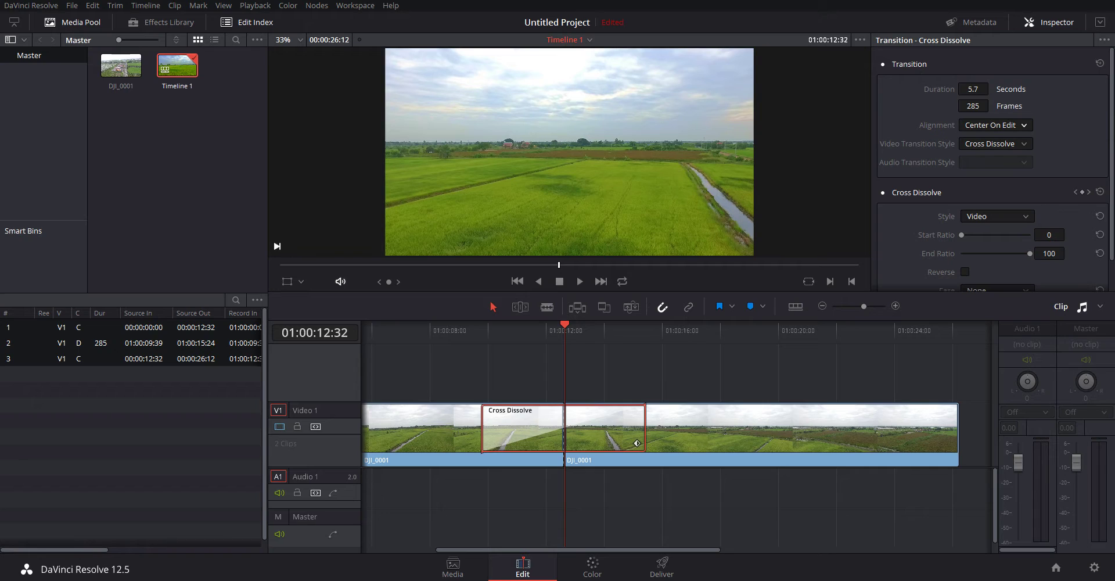
{"action": "left_click_drag", "start_coordinate": [637, 443], "coordinate": [720, 443]}
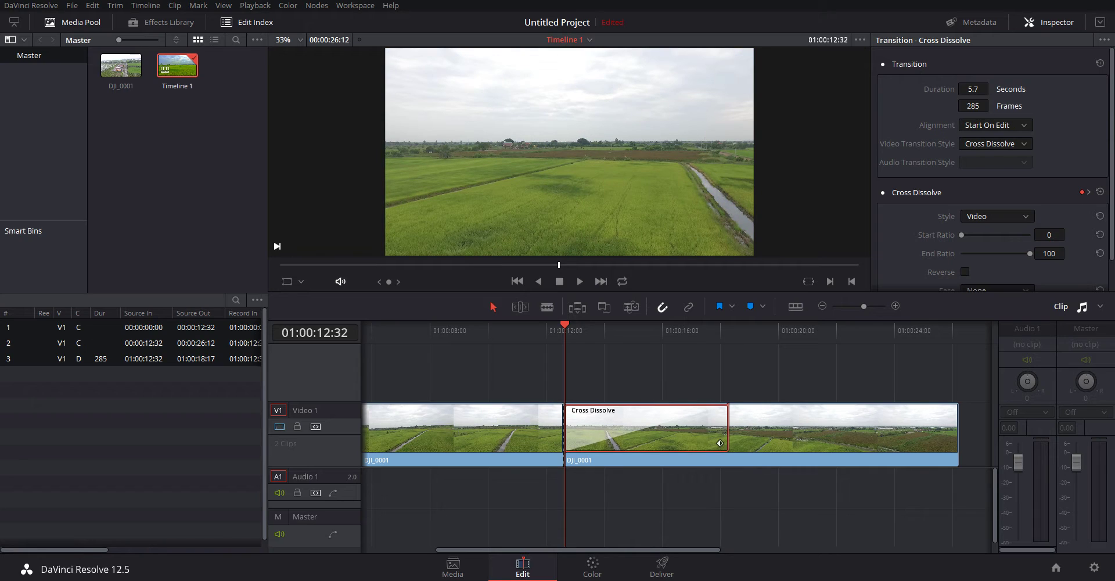
{"action": "left_click_drag", "start_coordinate": [720, 443], "coordinate": [638, 443]}
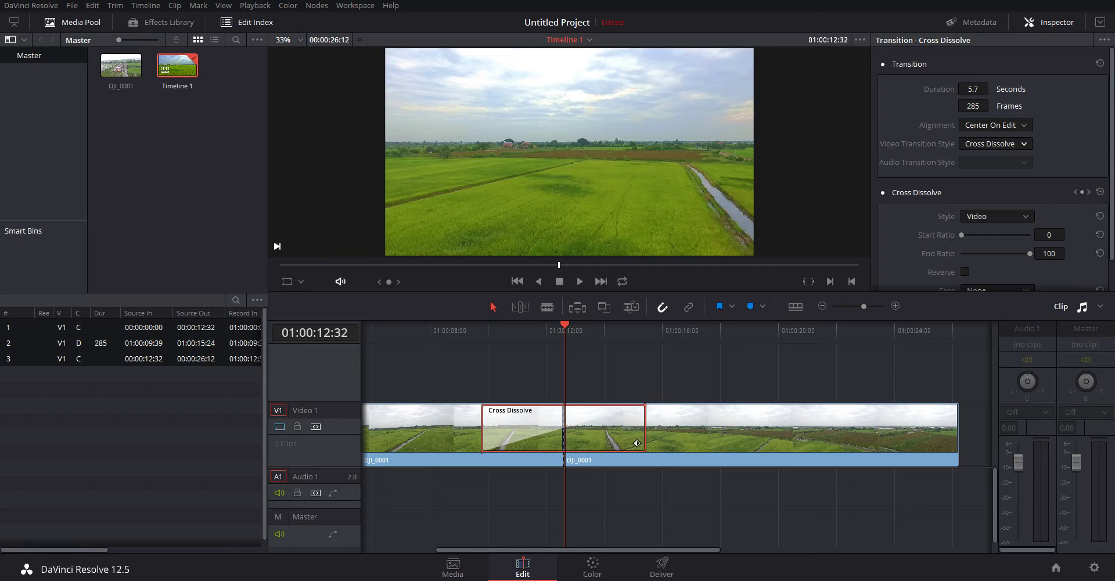
{"action": "left_click", "coordinate": [994, 144]}
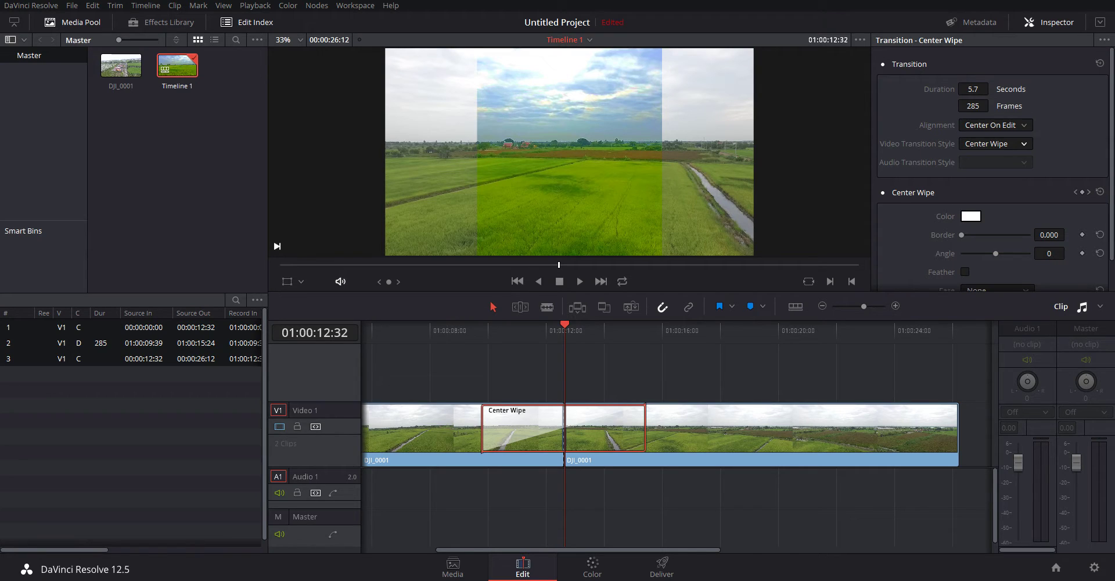
Change the transition to an Edge Wipe with border 11.52 and angle -30
{"action": "key", "text": "Down"}
{"action": "key", "text": "Down"}
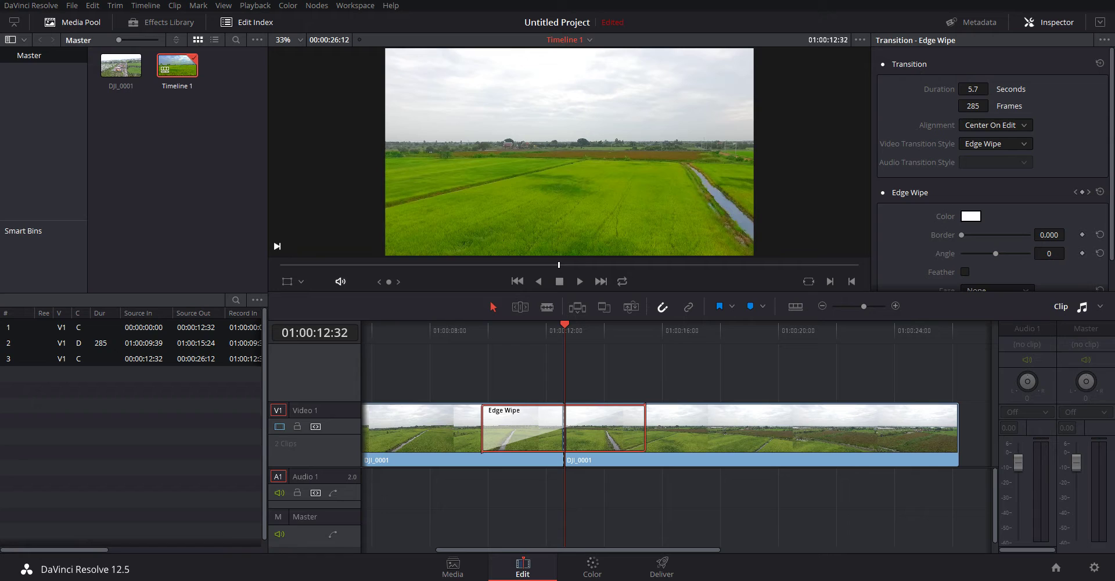
{"action": "mouse_move", "coordinate": [1049, 235]}
{"action": "left_mouse_down"}
{"action": "mouse_move", "coordinate": [1063, 234]}
{"action": "mouse_move", "coordinate": [1046, 235]}
{"action": "left_mouse_up"}
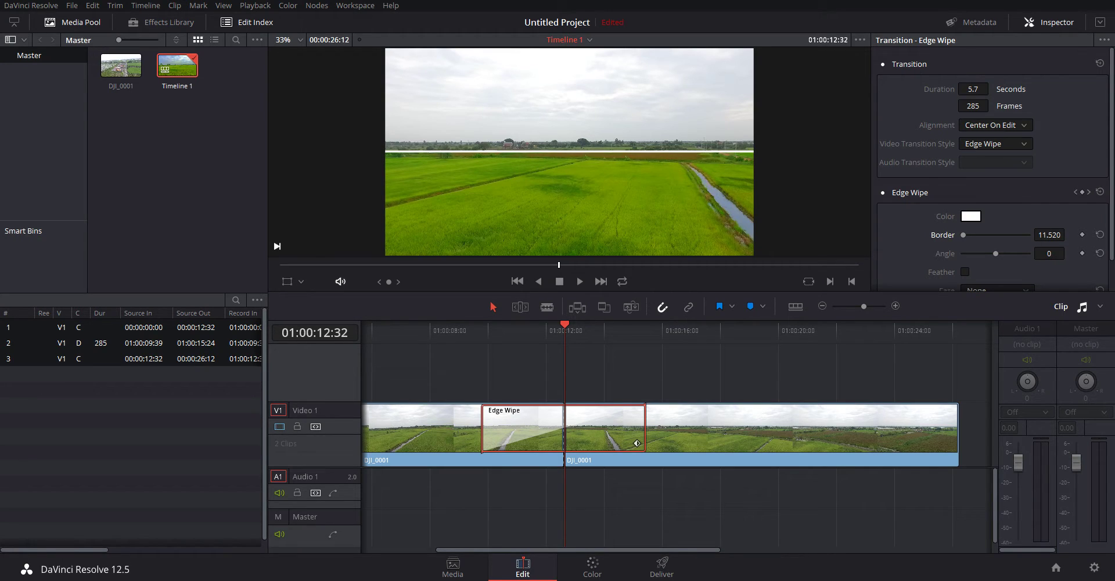
{"action": "left_click_drag", "start_coordinate": [1049, 253], "coordinate": [1067, 254]}
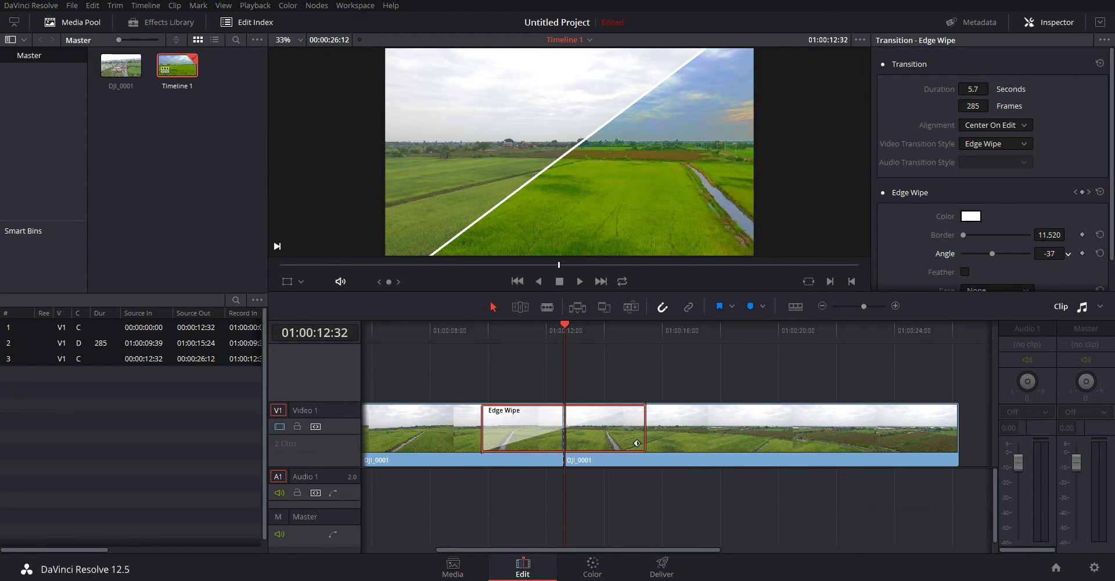
{"action": "left_click_drag", "start_coordinate": [1067, 254], "coordinate": [1065, 253]}
{"action": "type", "text": "-30"}
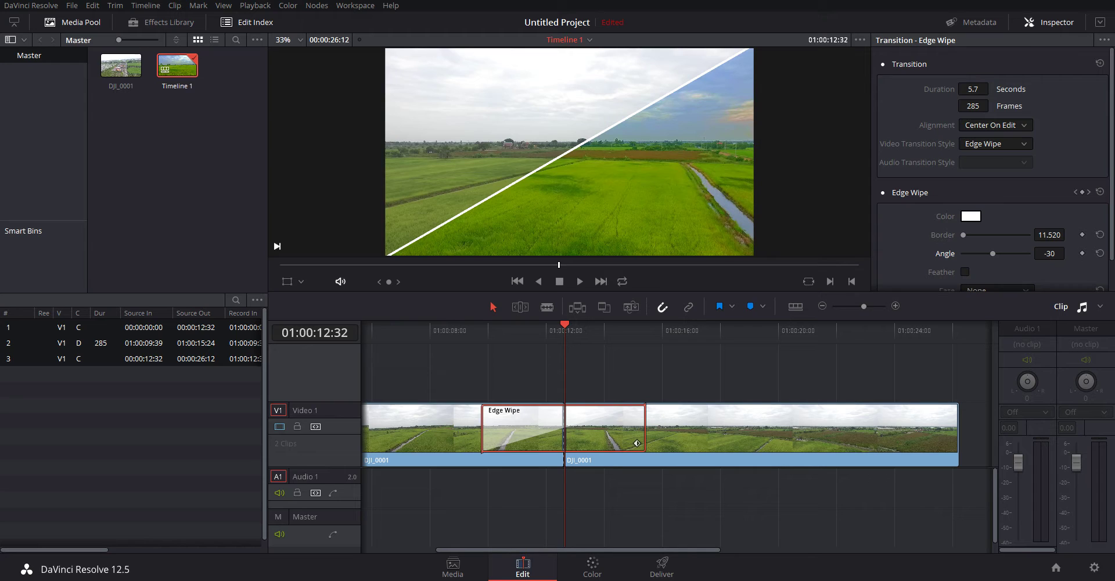
{"action": "left_click", "coordinate": [435, 330]}
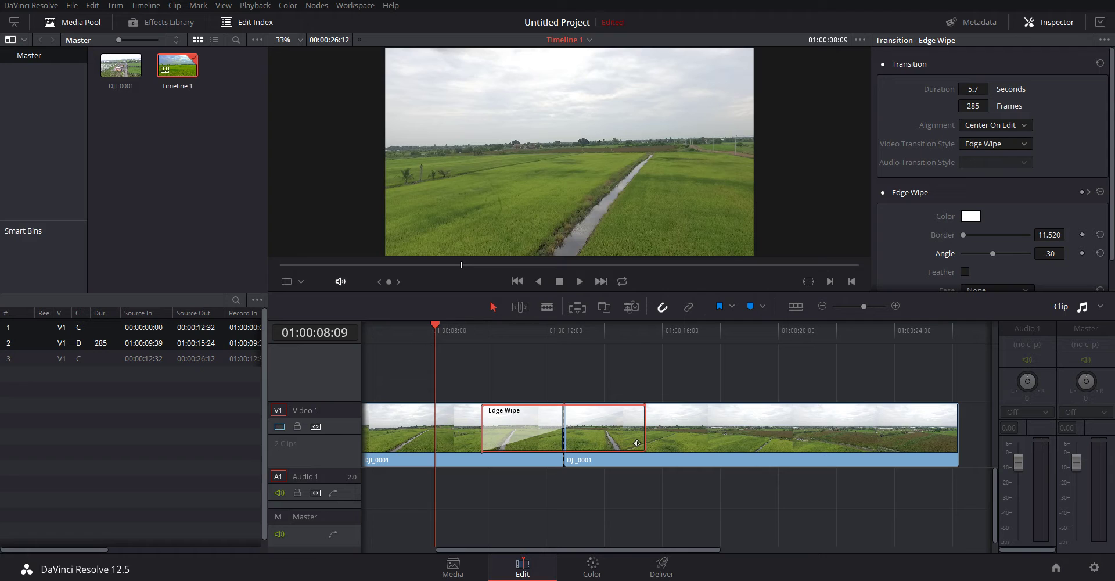
Preview the diagonal wipe, then set the Edge Wipe angle to 90
{"action": "key", "text": "space"}
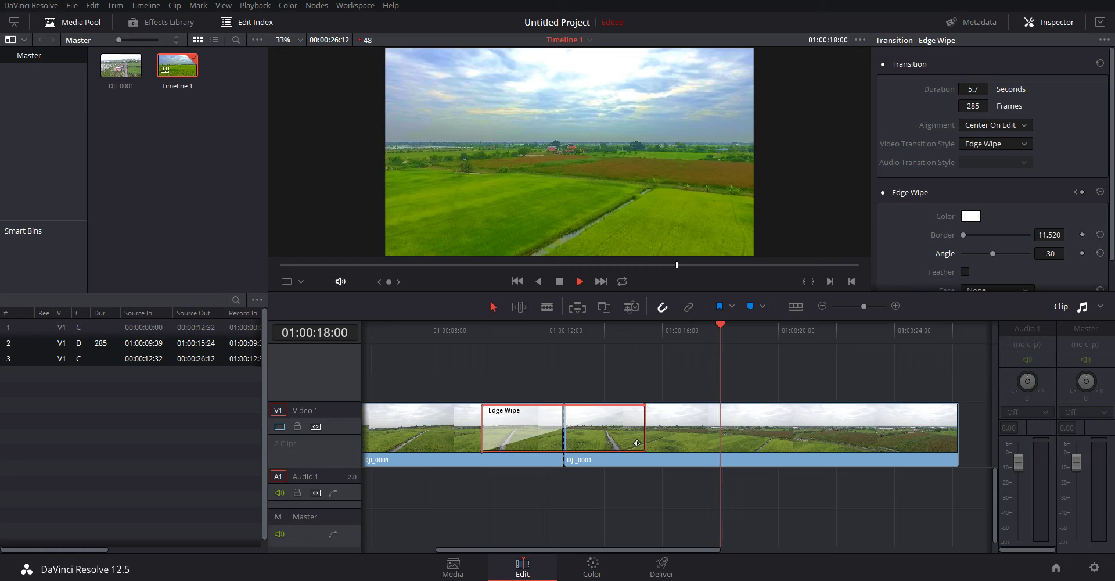
{"action": "key", "text": "space"}
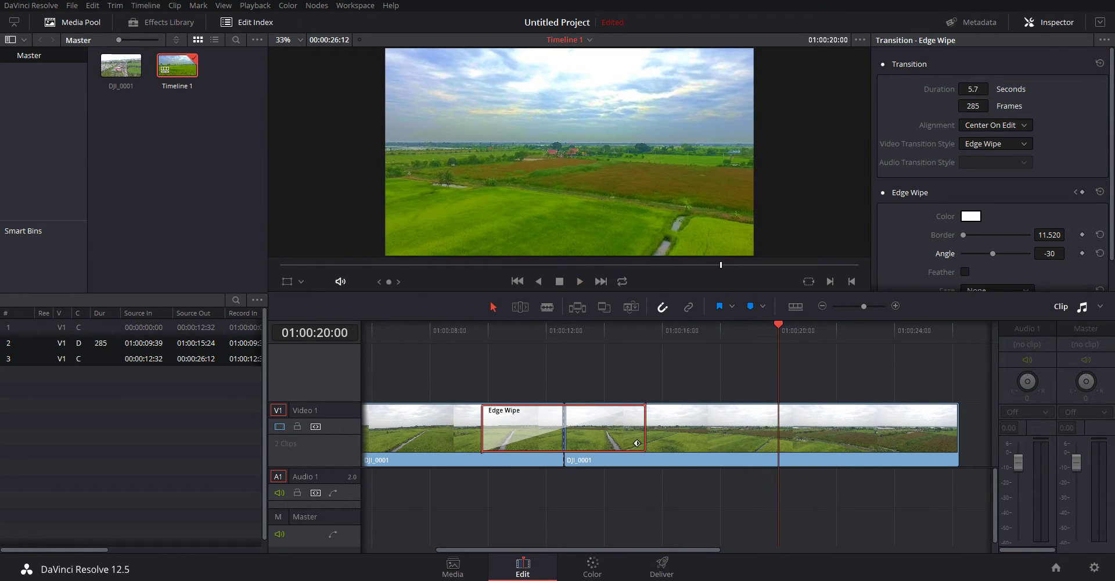
{"action": "left_click", "coordinate": [1049, 254]}
{"action": "type", "text": "90"}
{"action": "key", "text": "Return"}
Play through the vertical 90° white-edged wipe to preview it
{"action": "left_click", "coordinate": [452, 330]}
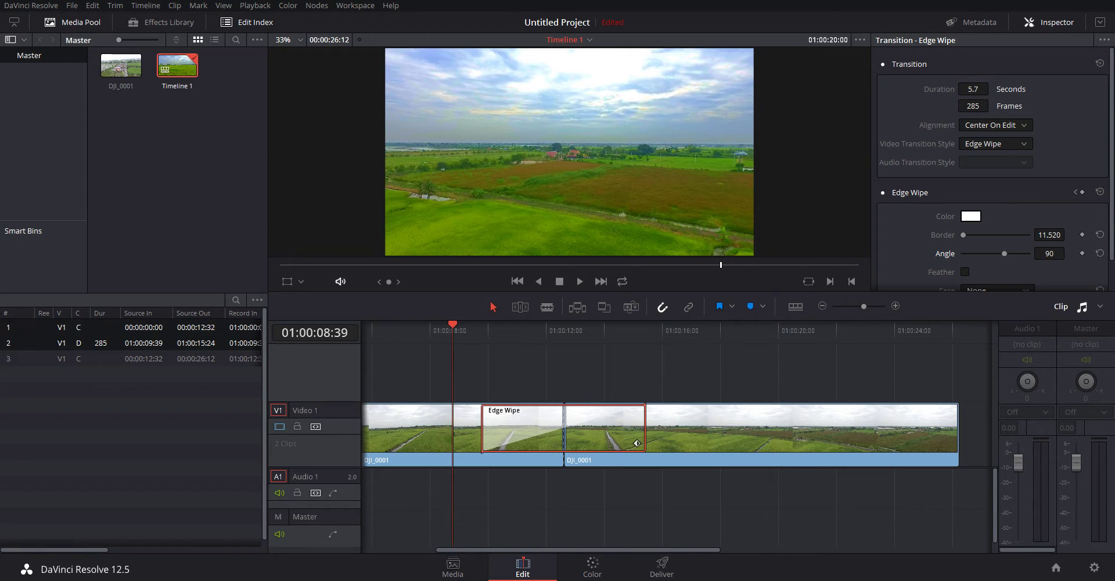
{"action": "key", "text": "space"}
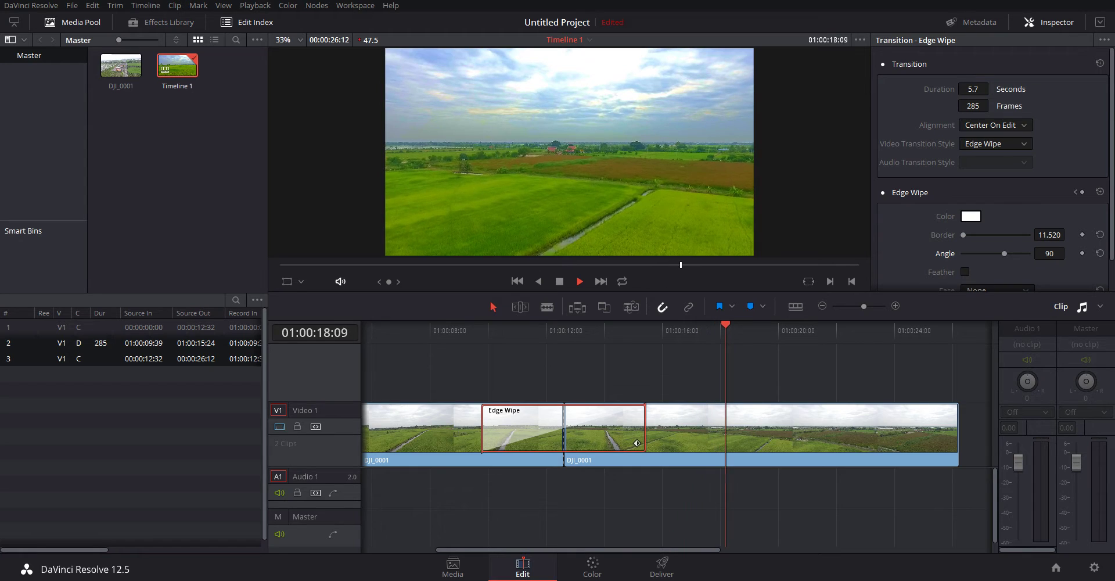
{"action": "key", "text": "space"}
{"action": "key", "text": "space"}
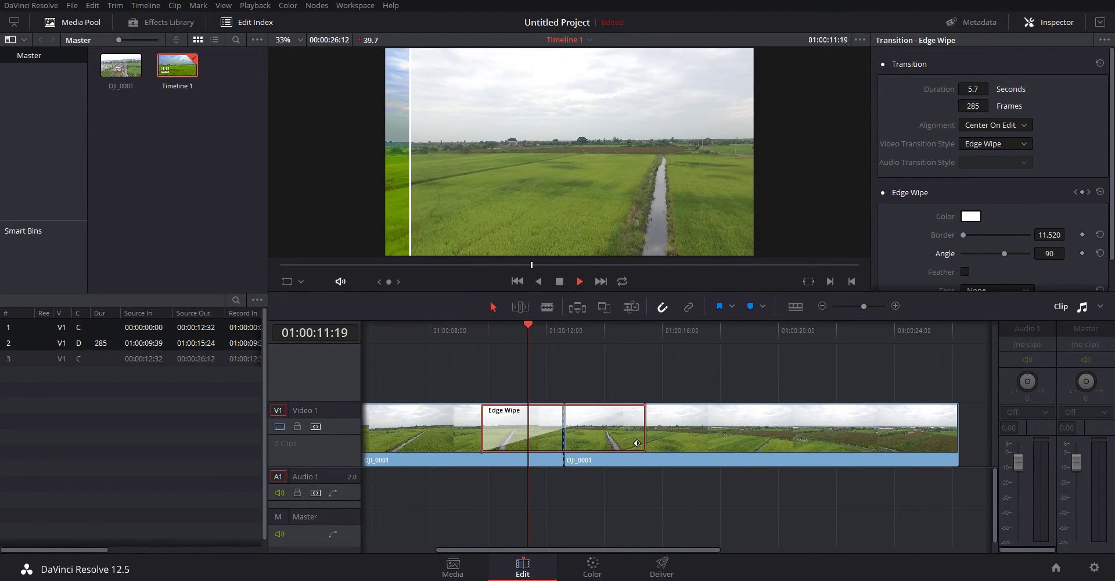
{"action": "key", "text": "space"}
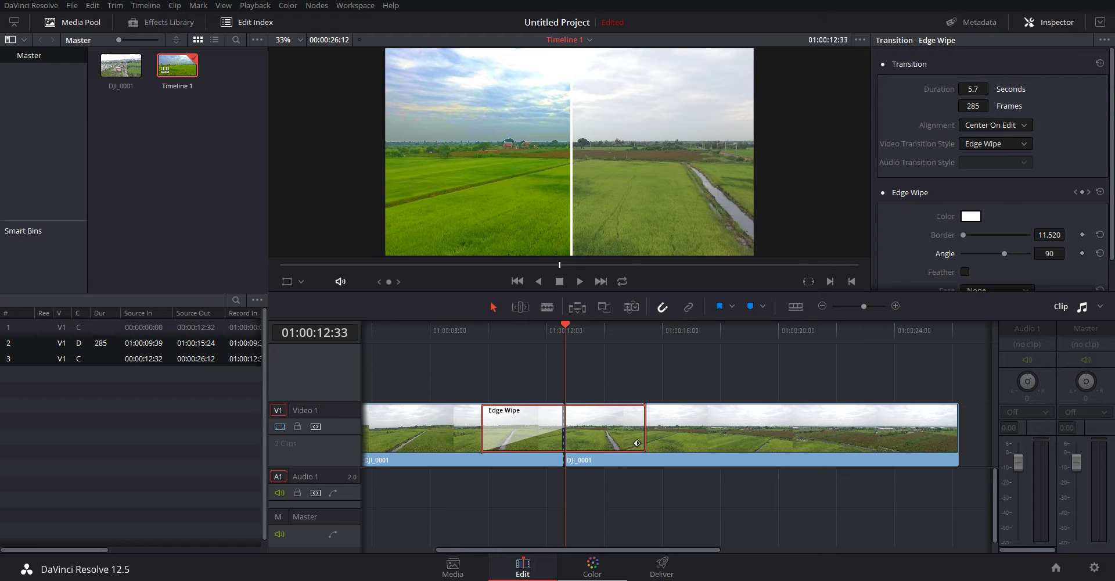
{"action": "key", "text": "shift+5"}
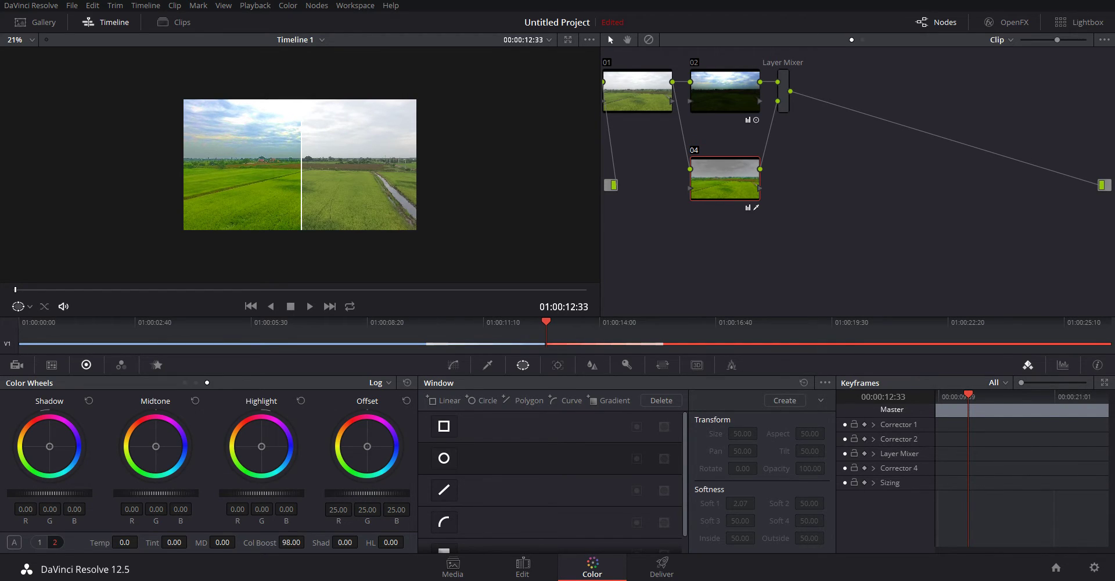
Show the contrast and saturation controls and select node 02
{"action": "scroll", "coordinate": [299, 165], "scroll_direction": "up", "scroll_amount": 1}
{"action": "scroll", "coordinate": [299, 164], "scroll_direction": "up", "scroll_amount": 1}
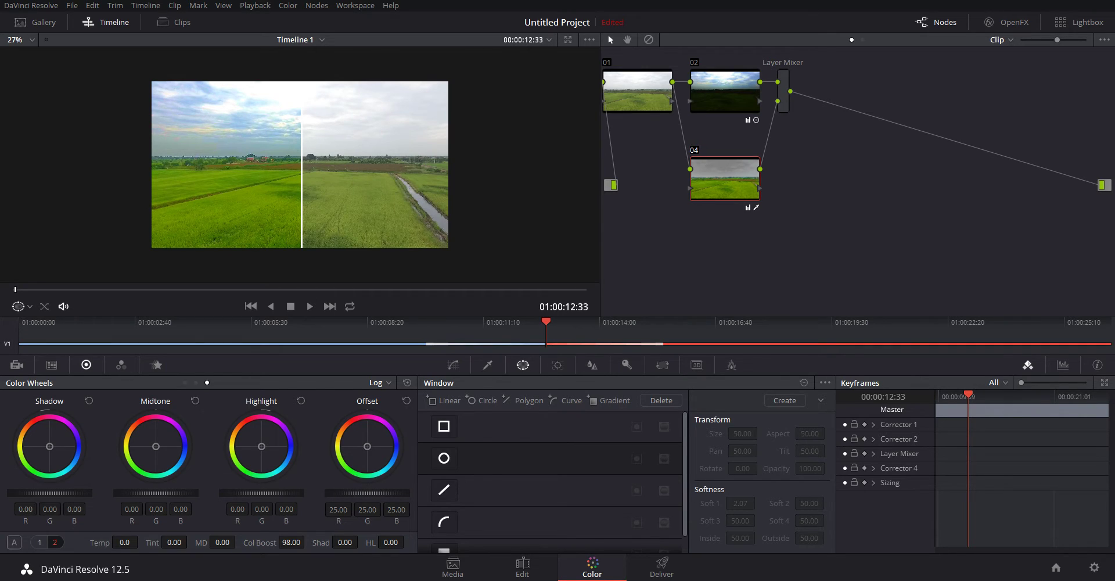
{"action": "left_click", "coordinate": [38, 542]}
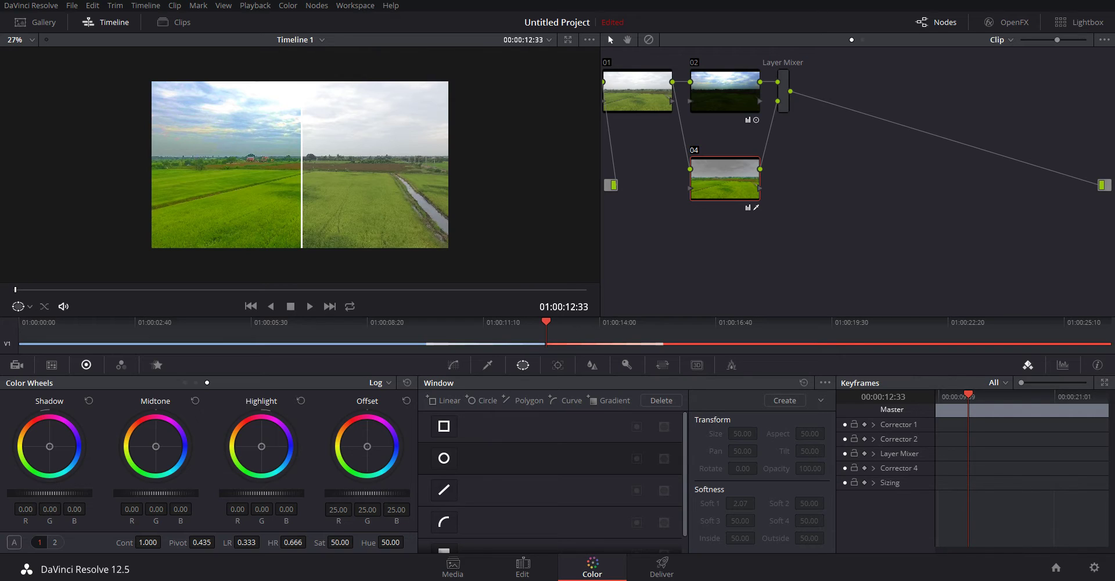
{"action": "left_click", "coordinate": [725, 91]}
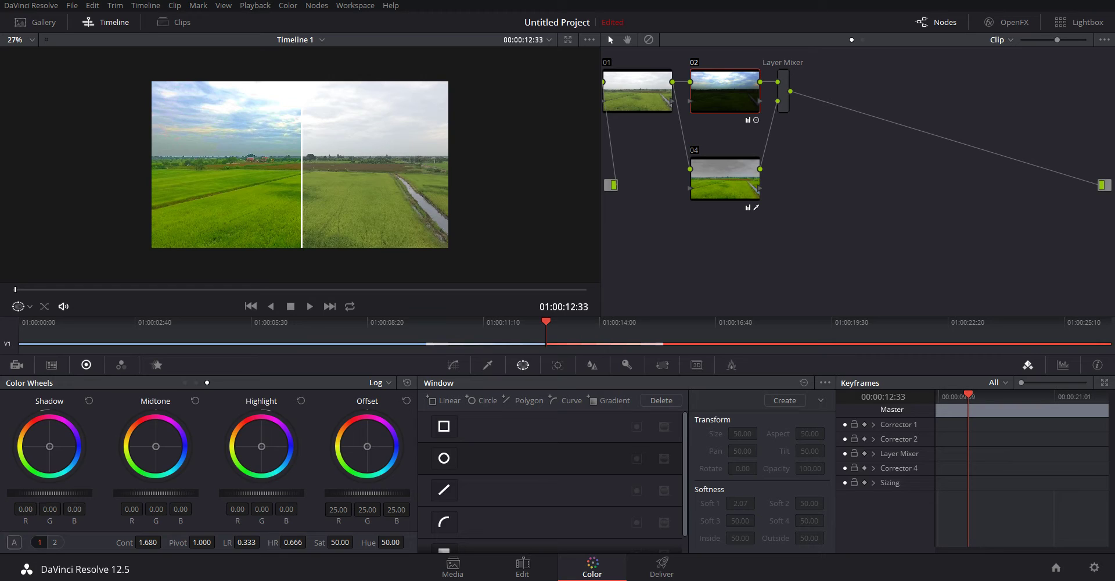
Toggle nodes 01 and 04 off and on to compare, then qualify the grey sky at luminance 55.6–67.0
{"action": "left_click", "coordinate": [606, 62]}
{"action": "left_click", "coordinate": [695, 149]}
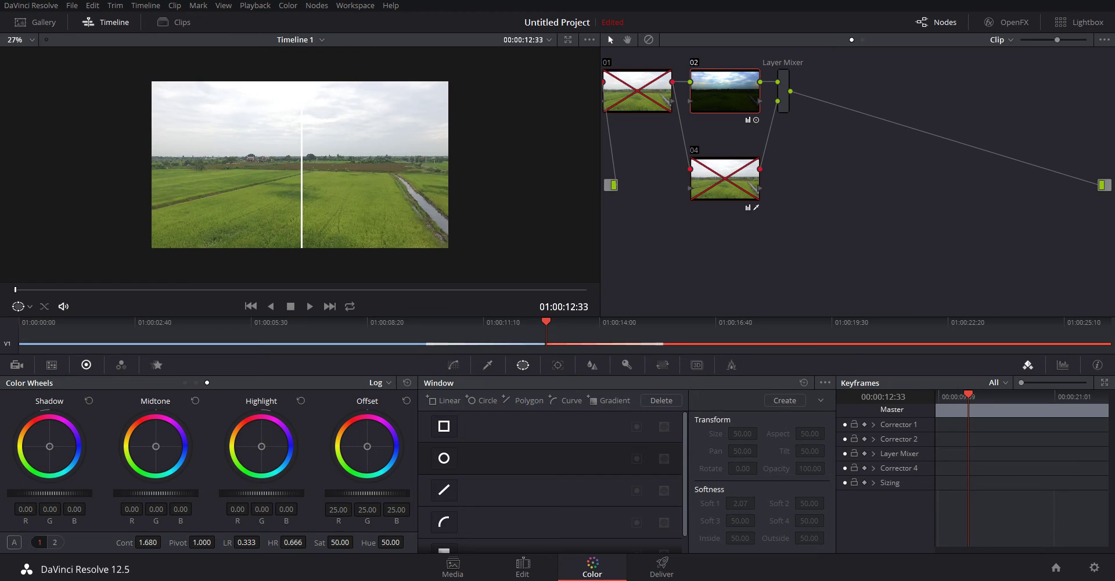
{"action": "left_click", "coordinate": [606, 63]}
{"action": "left_click", "coordinate": [694, 150]}
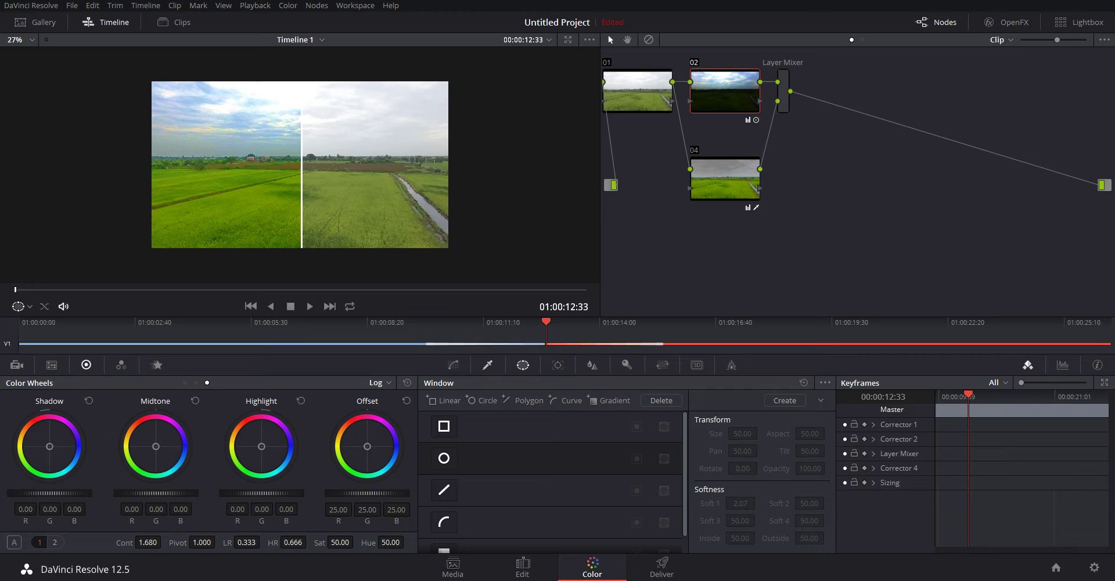
{"action": "left_click", "coordinate": [488, 365]}
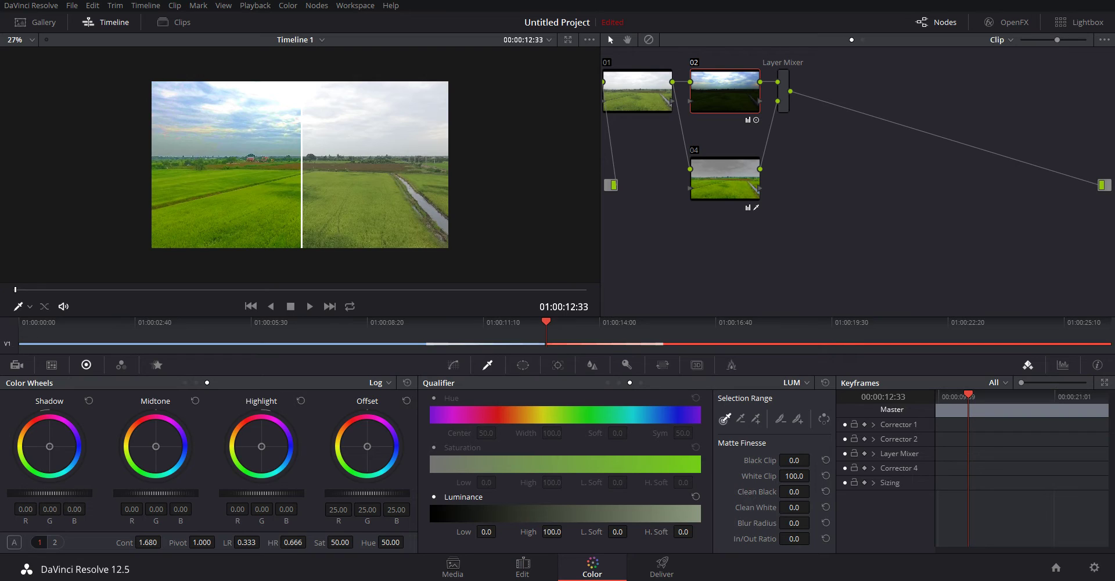
{"action": "left_click", "coordinate": [226, 116]}
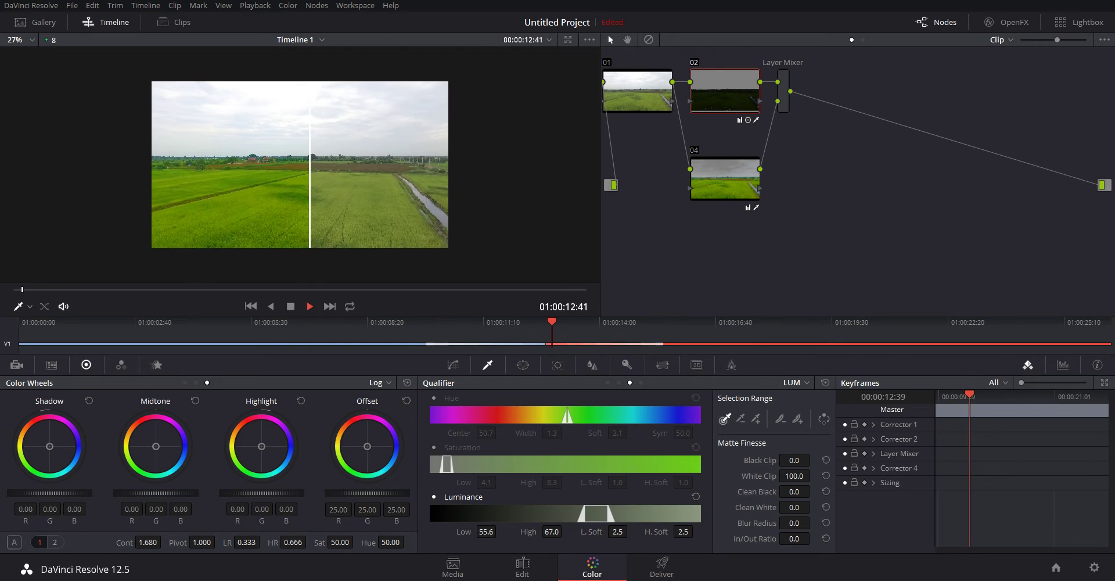
Scroll up in the Color page to review the sky qualifier on node 02
{"action": "scroll", "coordinate": [300, 165], "scroll_direction": "up", "scroll_amount": 1}
{"action": "scroll", "coordinate": [299, 165], "scroll_direction": "up", "scroll_amount": 1}
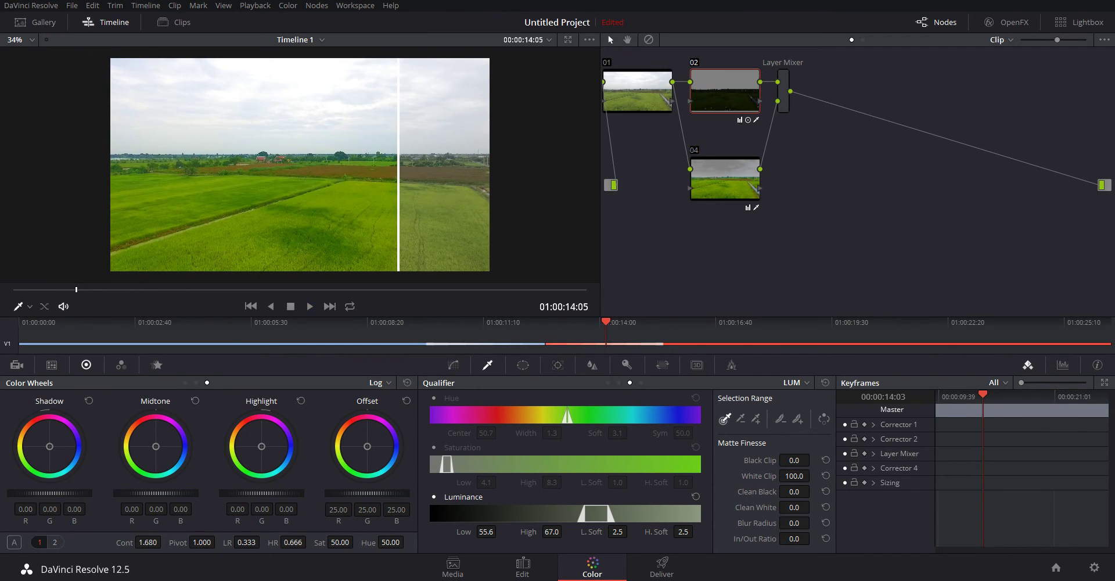
Jump into the second clip and re-enable nodes 01, 02 and 04
{"action": "left_click", "coordinate": [631, 323]}
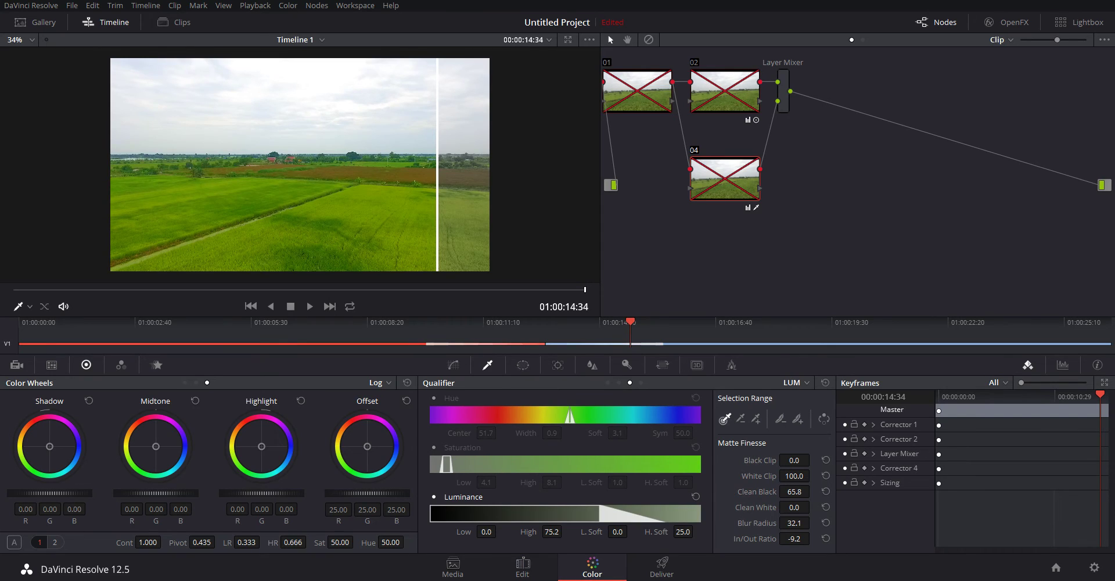
{"action": "key", "text": "ctrl+d"}
{"action": "key", "text": "ctrl+d"}
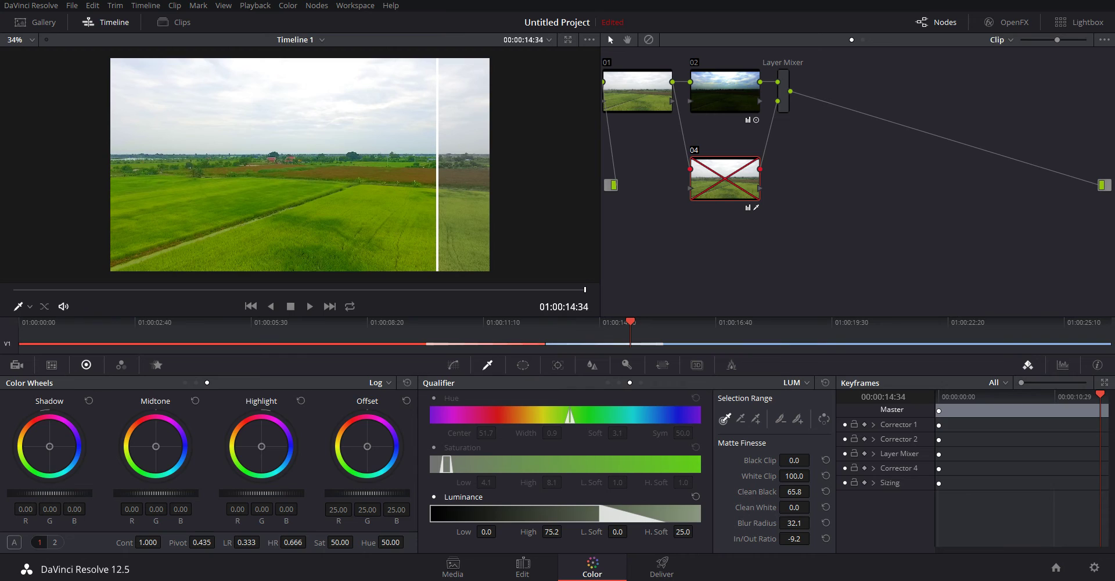
{"action": "key", "text": "ctrl+d"}
{"action": "key", "text": "ctrl+minus"}
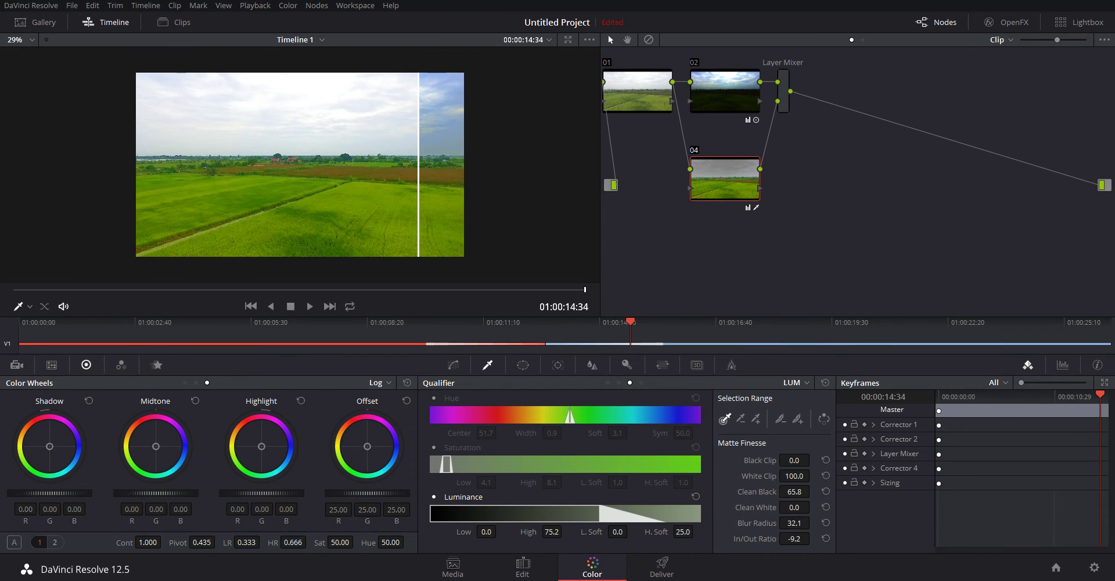
Scrub through the wipe and back into the first clip to check the refined sky
{"action": "left_click", "coordinate": [394, 322]}
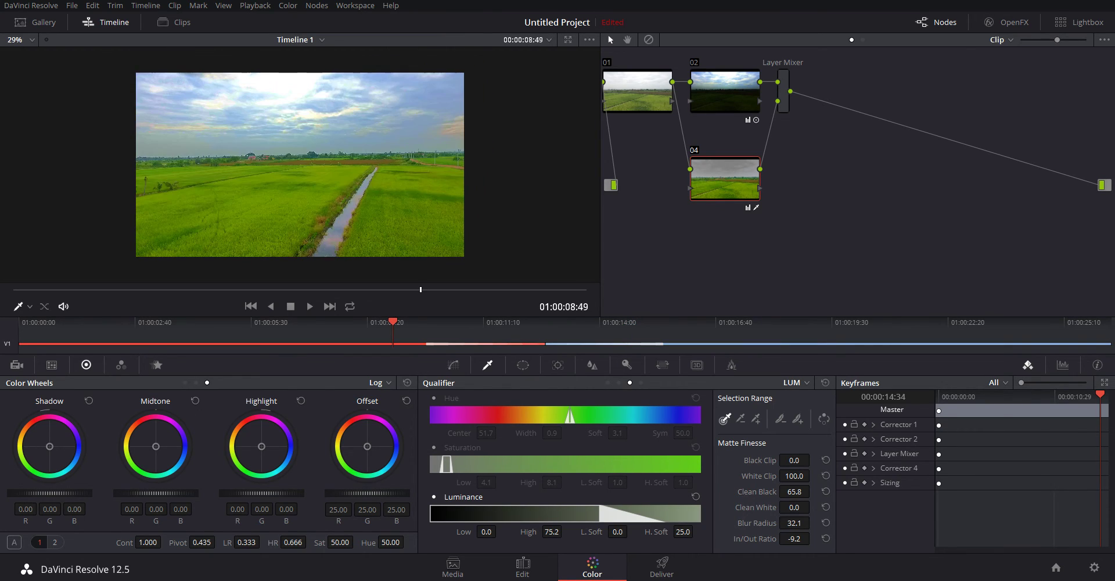
{"action": "mouse_move", "coordinate": [393, 322]}
{"action": "left_mouse_down"}
{"action": "mouse_move", "coordinate": [993, 322]}
{"action": "mouse_move", "coordinate": [208, 323]}
{"action": "left_mouse_up"}
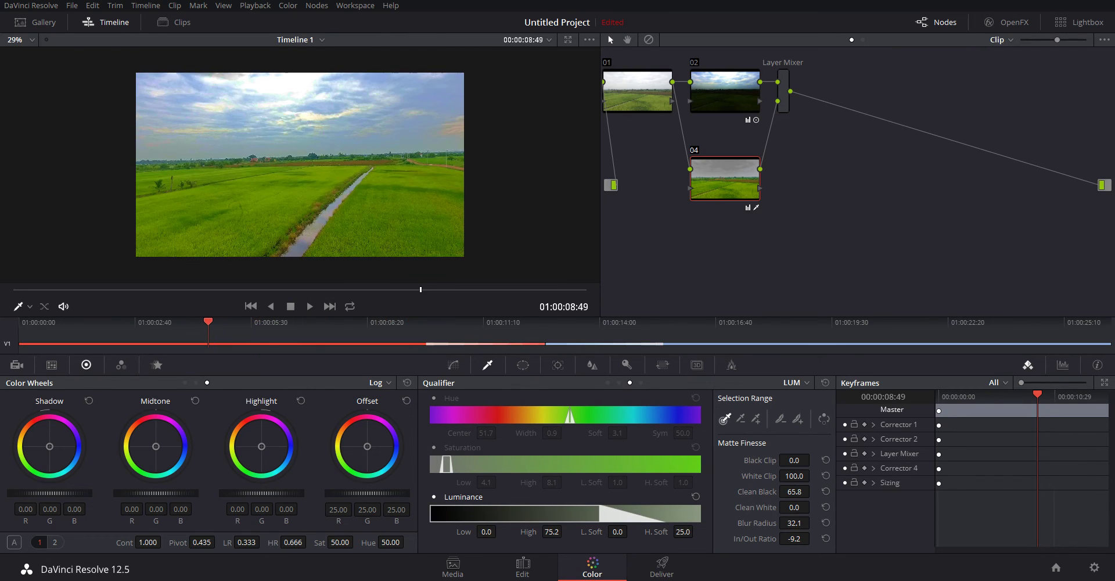
{"action": "left_click_drag", "start_coordinate": [420, 290], "coordinate": [220, 290]}
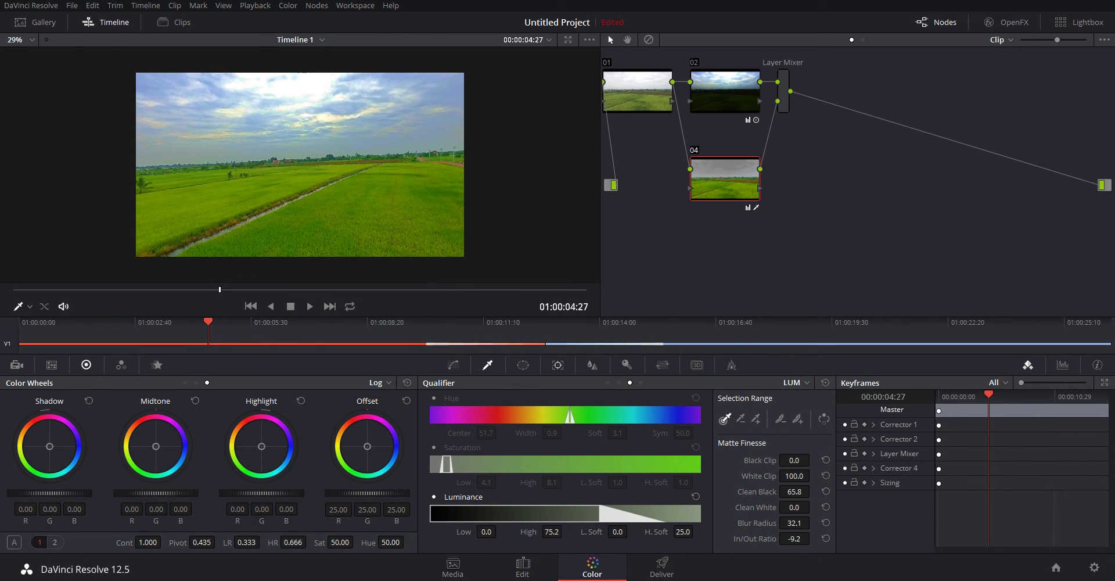